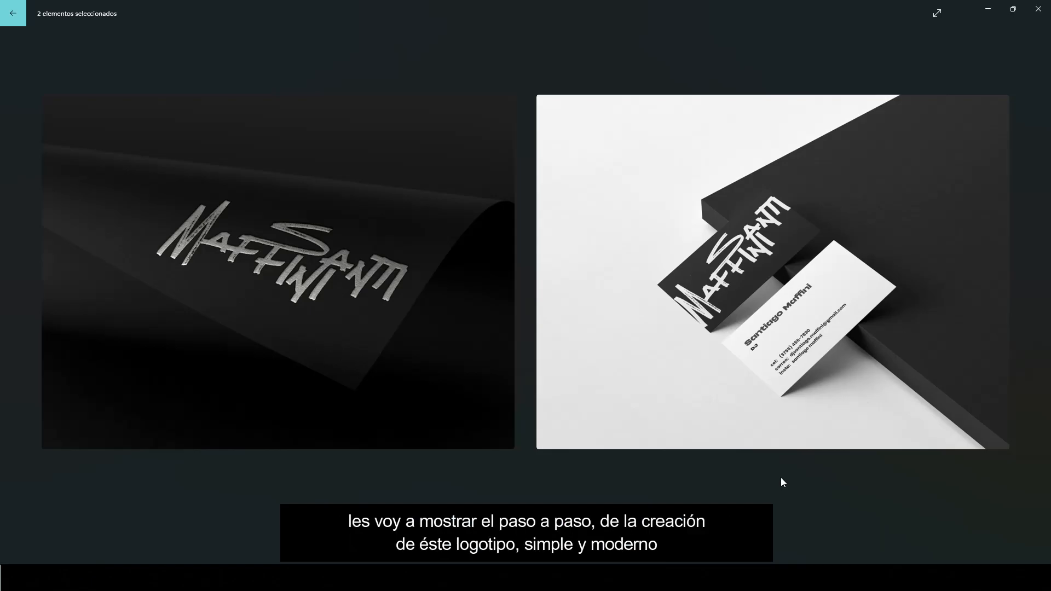
# Show the santi logo.jpg mockup on its own and pan the enlarged image
pyautogui.click(505, 332)
pyautogui.moveTo(536, 342); pyautogui.dragTo(534, 357)
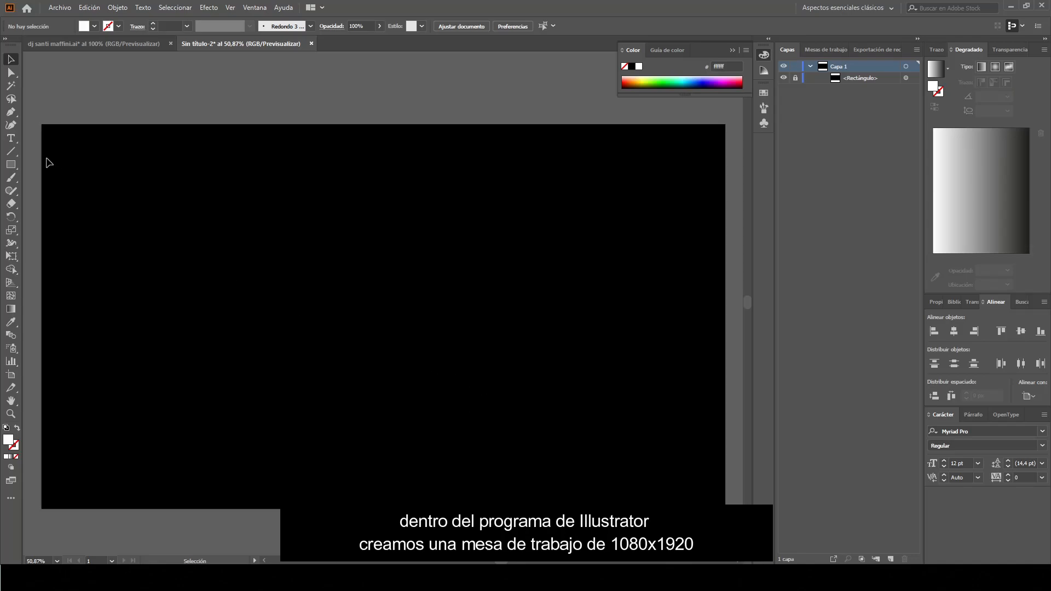
# Place a horizontal point-text object on the black artboard and type the name in capitals
pyautogui.click(14, 140)
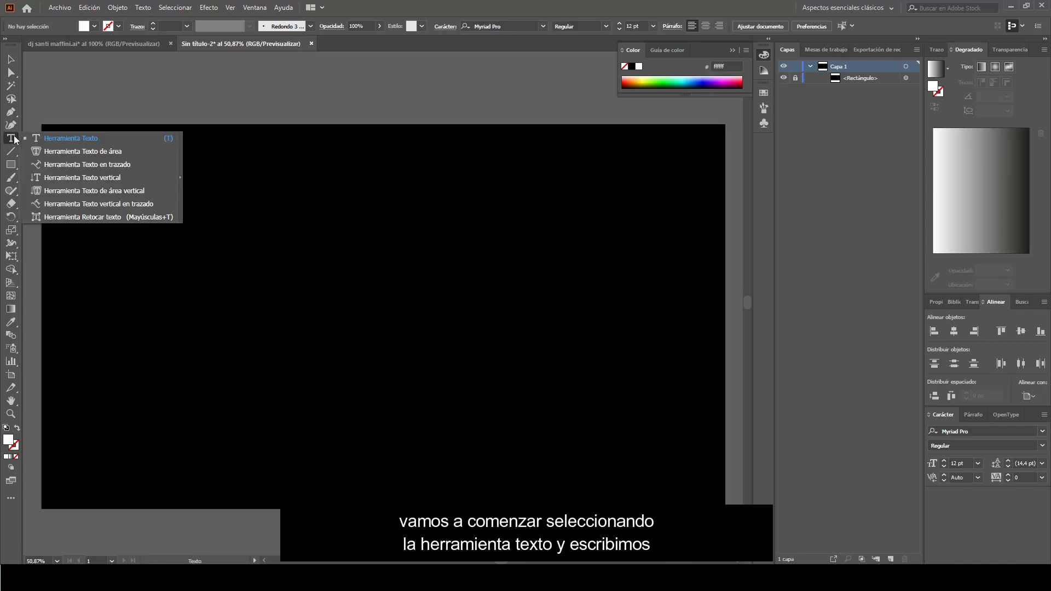
pyautogui.click(149, 139)
pyautogui.click(305, 309)
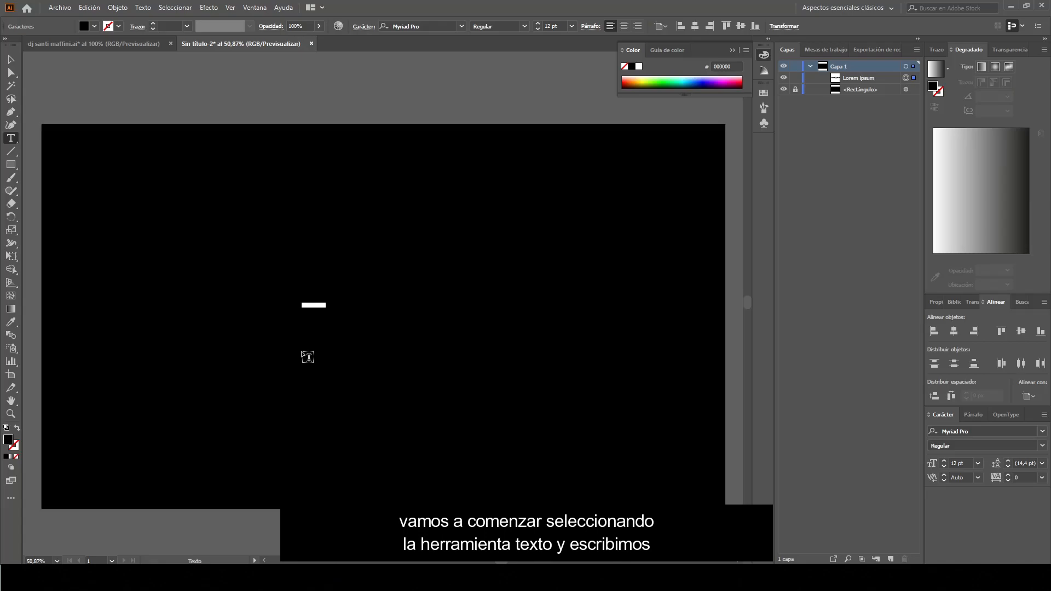
# Make the name text white, scale it up proportionally to about 197 pt, and shift it right
pyautogui.click(10, 61)
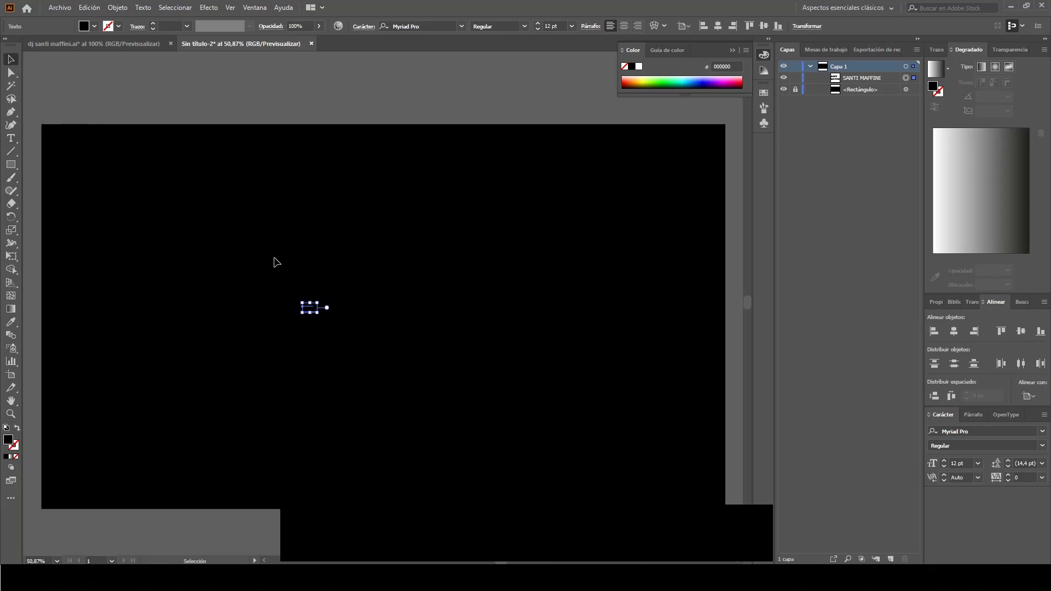
pyautogui.click(640, 68)
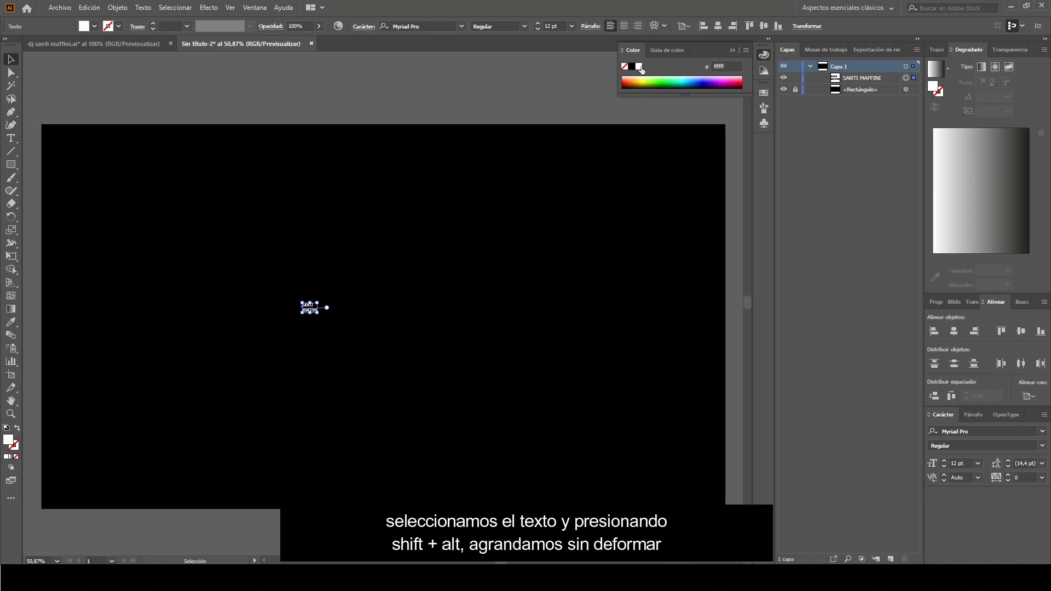
pyautogui.click(309, 306)
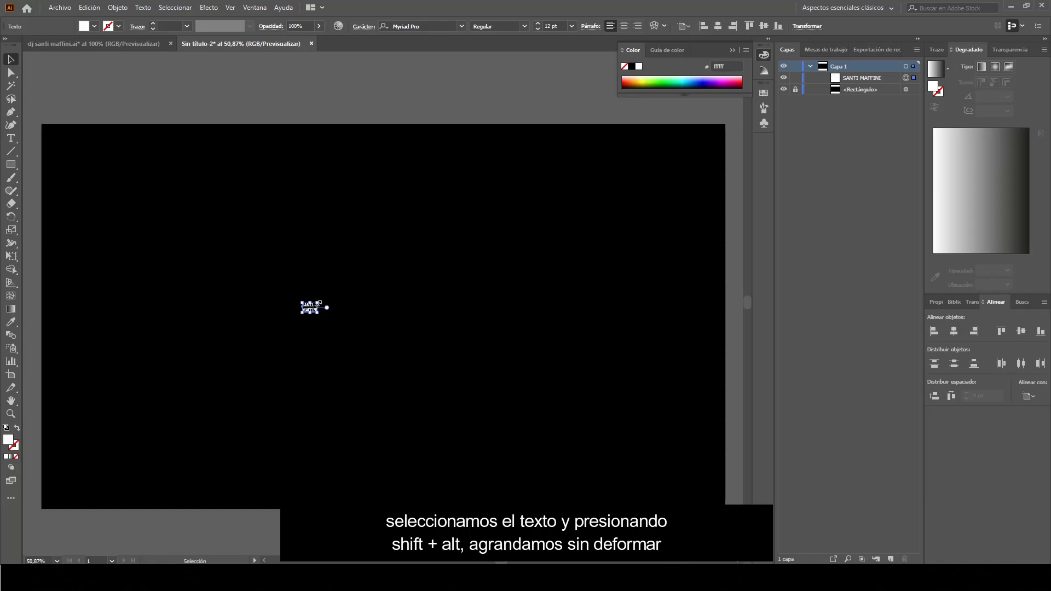
pyautogui.moveTo(320, 303); pyautogui.dragTo(580, 228)
pyautogui.moveTo(353, 286); pyautogui.dragTo(422, 286)
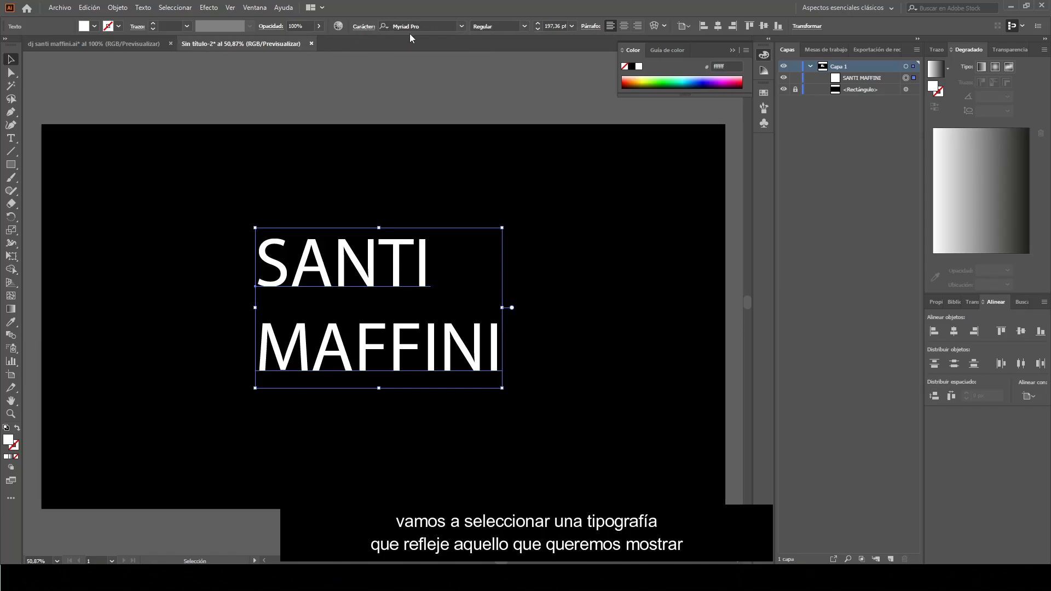
# Set the text in Network Free Version, found by searching 'net' in the font list
pyautogui.click(463, 27)
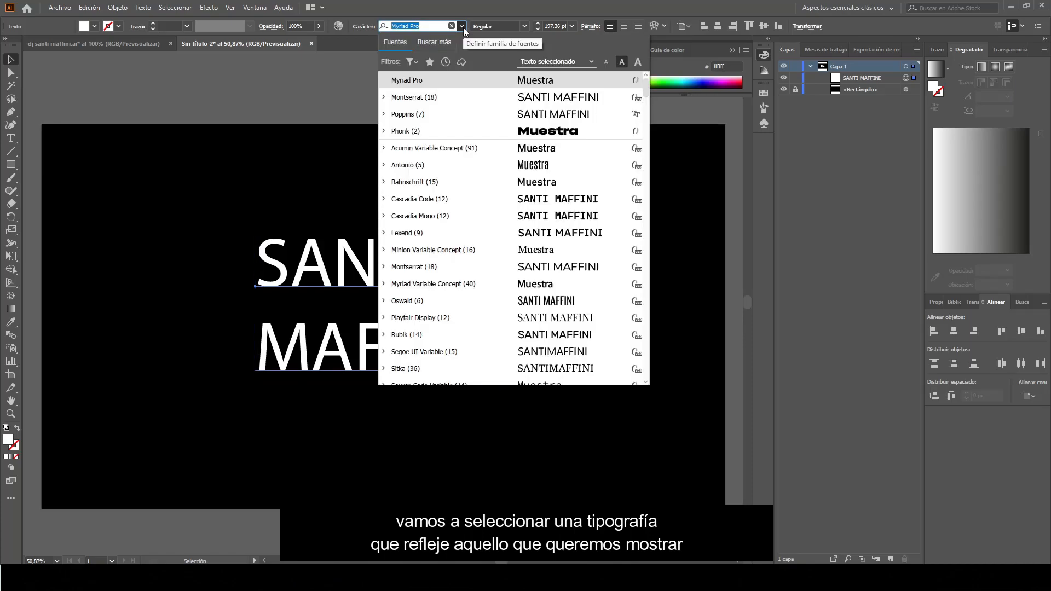
pyautogui.write('net')
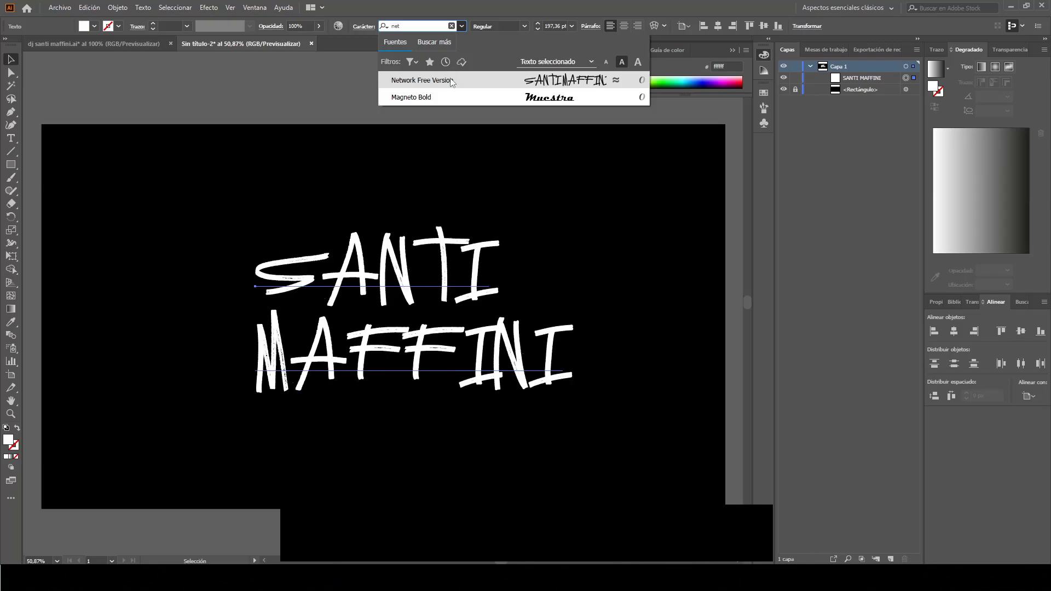
pyautogui.click(449, 78)
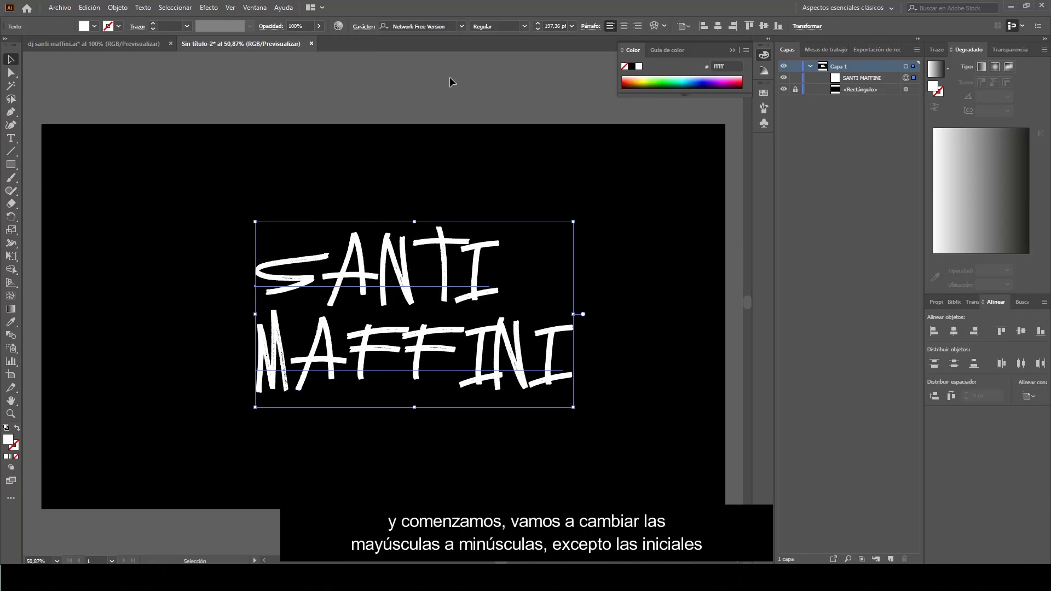
# Retype the letters after each word's initial in lowercase, keeping only the initials capitalized
pyautogui.click(14, 141)
pyautogui.moveTo(326, 270); pyautogui.dragTo(480, 273)
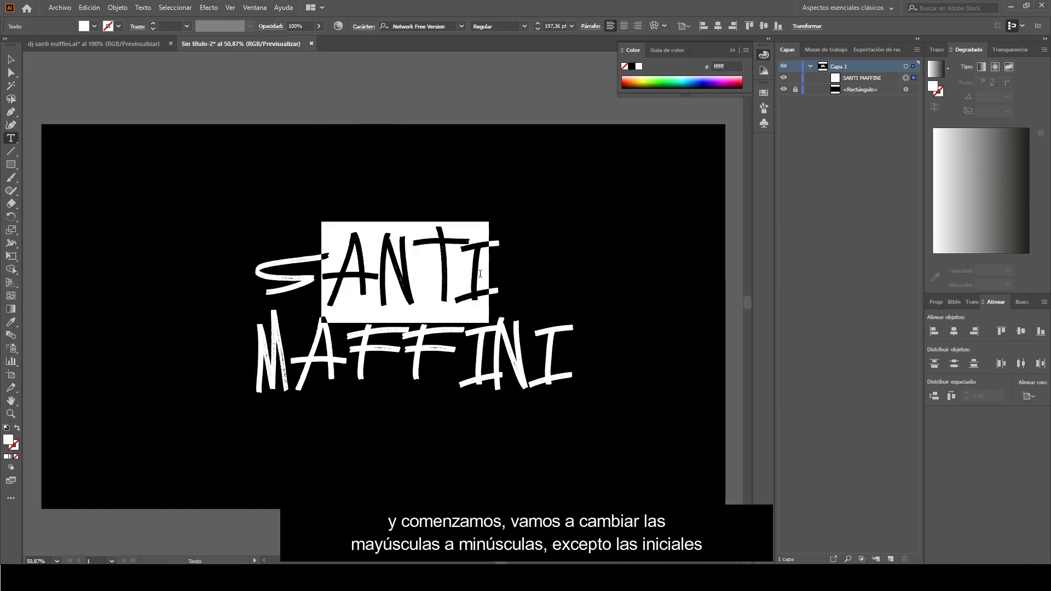
pyautogui.write('a')
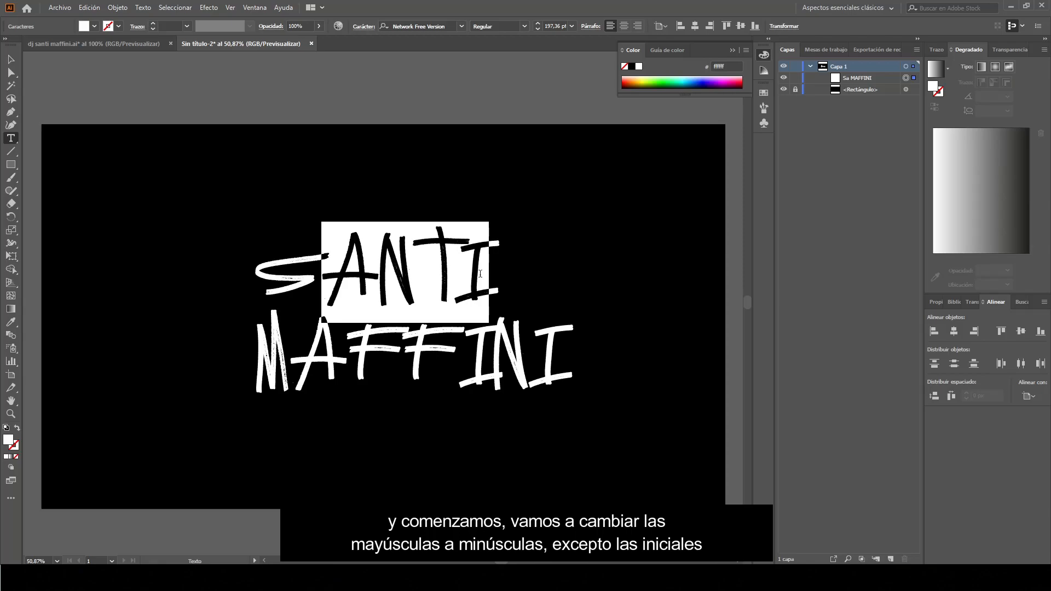
pyautogui.write('nti')
pyautogui.moveTo(316, 355); pyautogui.dragTo(550, 380)
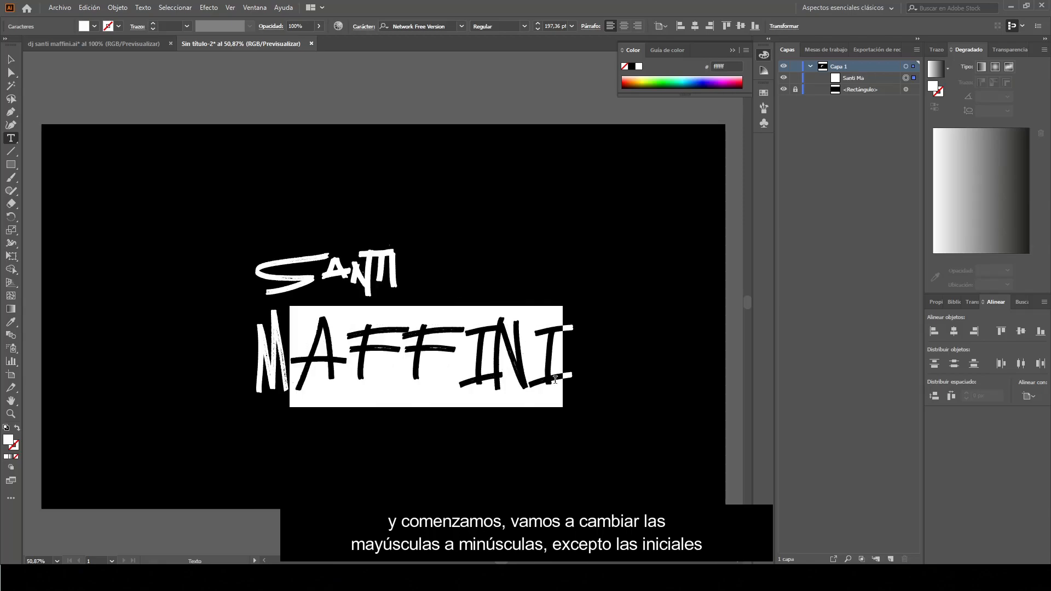
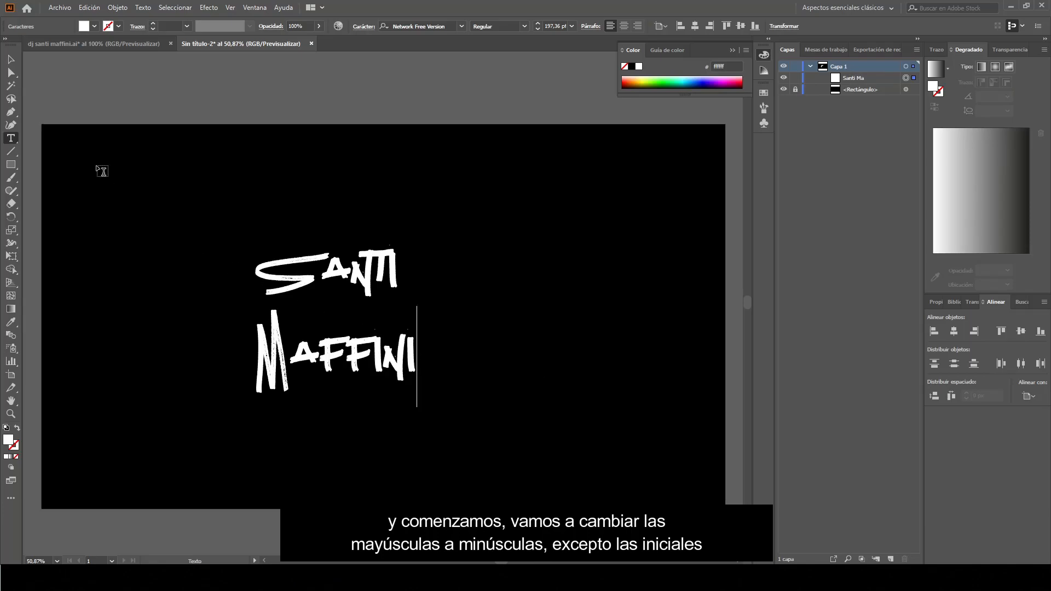
pyautogui.click(11, 59)
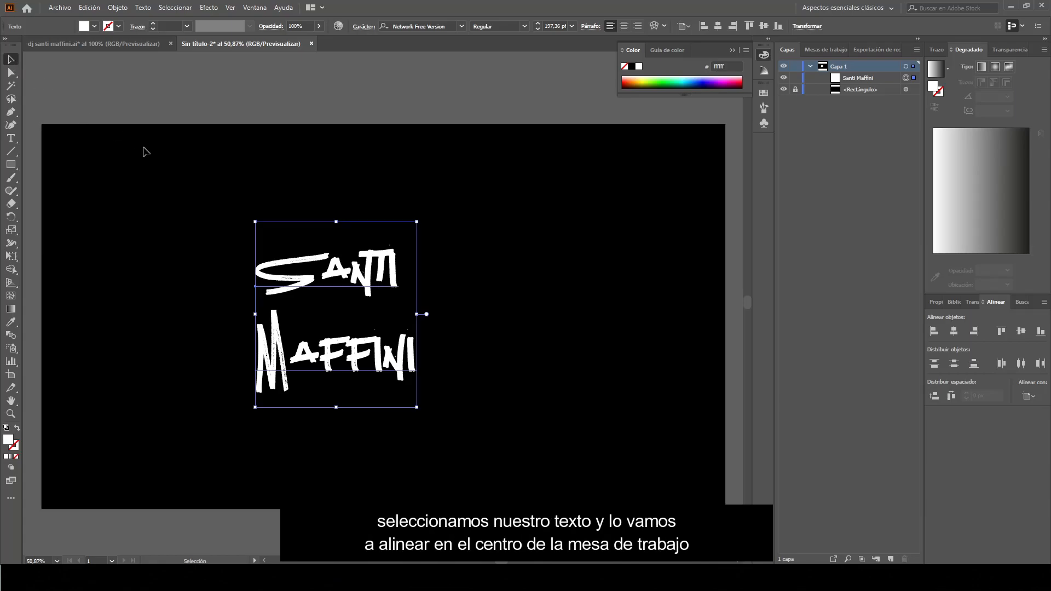
# Centre-align the two text lines, move them to the artboard's horizontal centre, and zoom in
pyautogui.moveTo(383, 288); pyautogui.dragTo(416, 286)
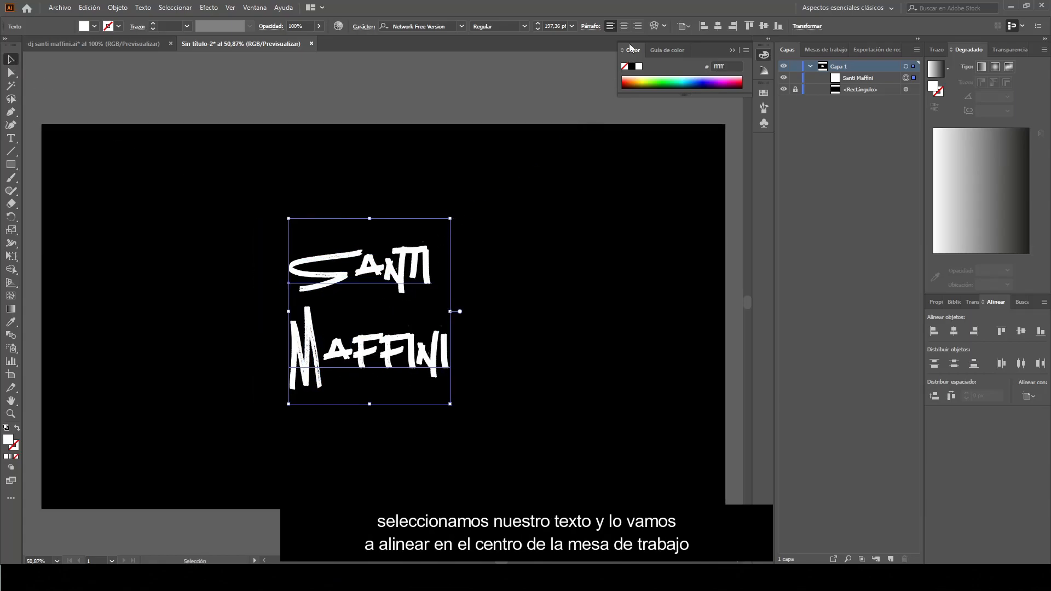
pyautogui.click(624, 27)
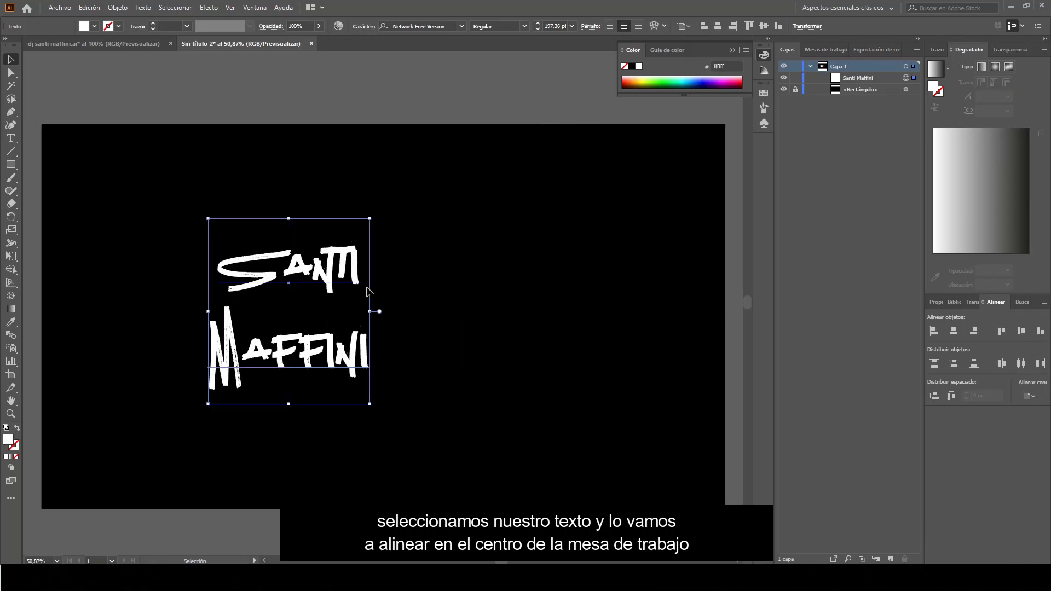
pyautogui.moveTo(345, 286); pyautogui.dragTo(411, 290)
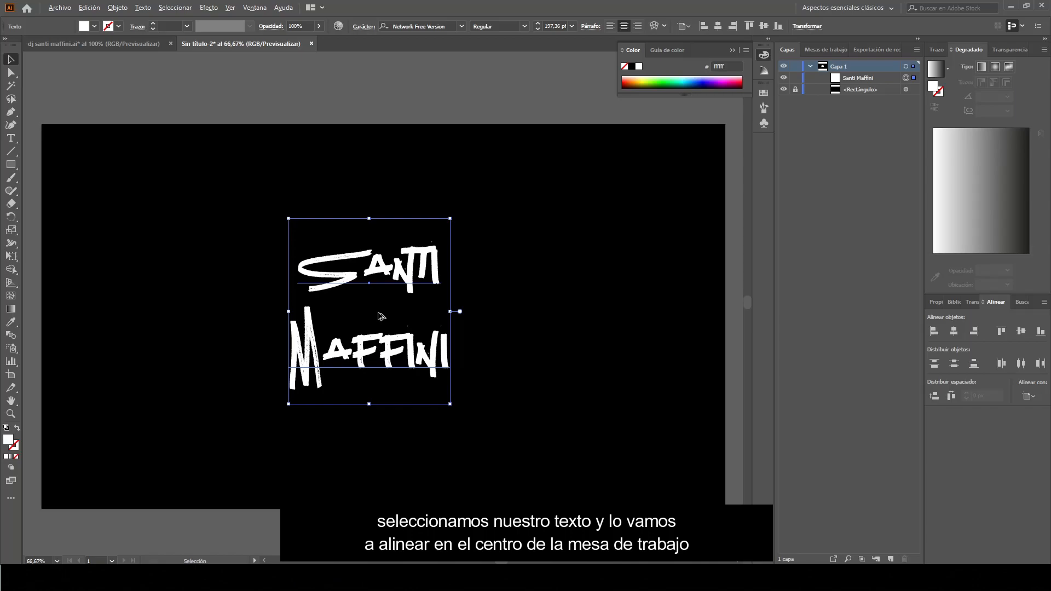
pyautogui.scroll(1, 386, 316)
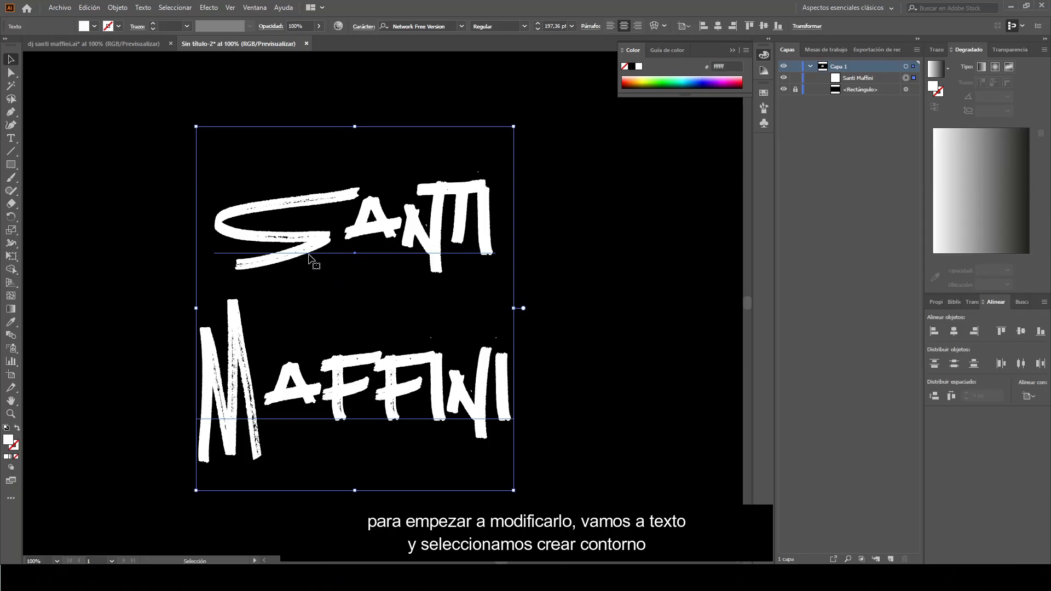
# Convert the lettering to outlines and ungroup it into separate letter shapes
pyautogui.click(143, 8)
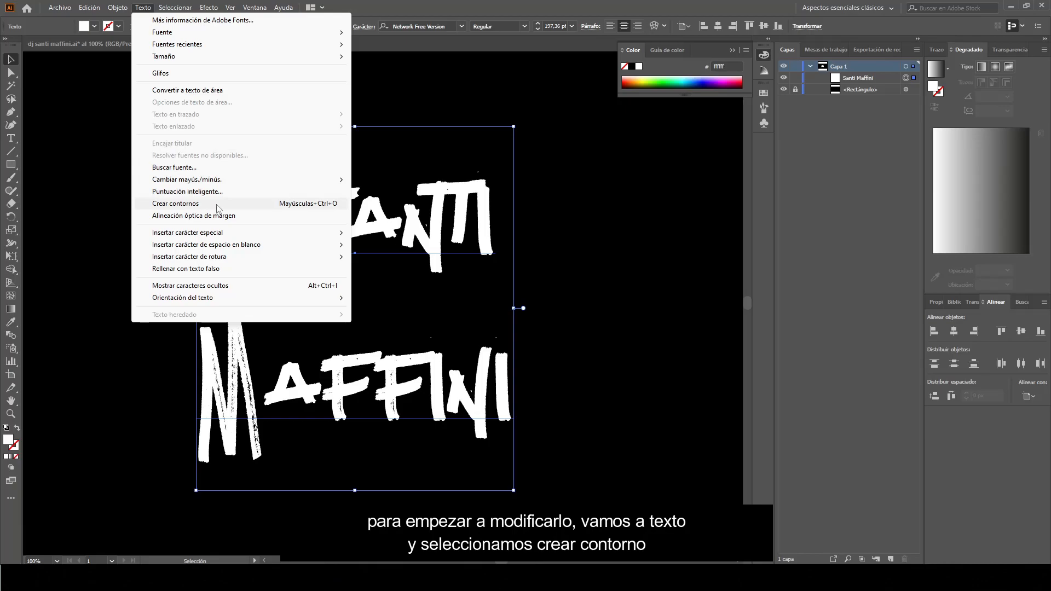
pyautogui.click(253, 207)
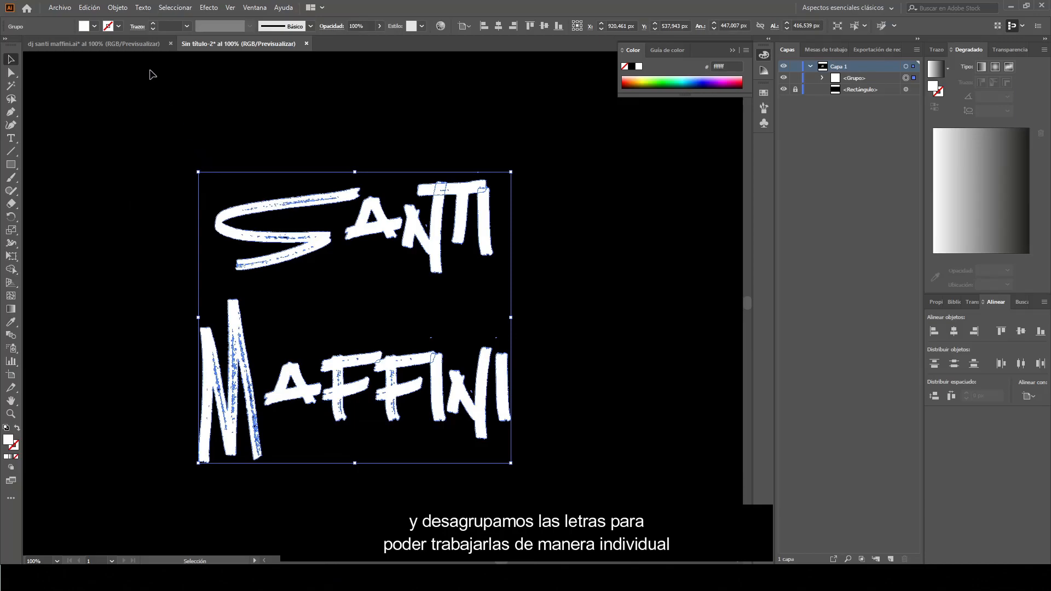
pyautogui.click(118, 8)
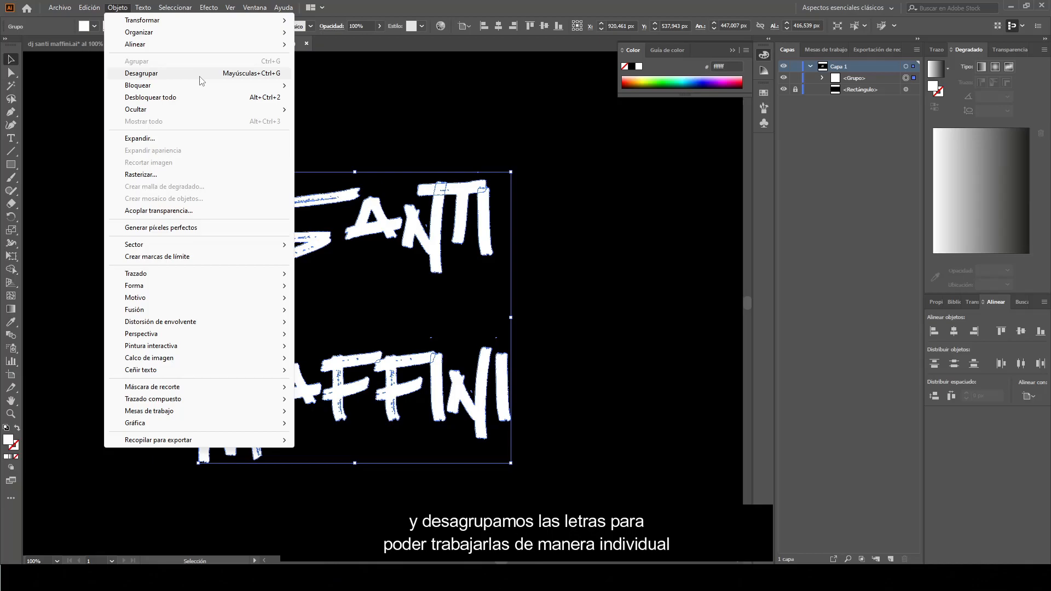
pyautogui.click(142, 73)
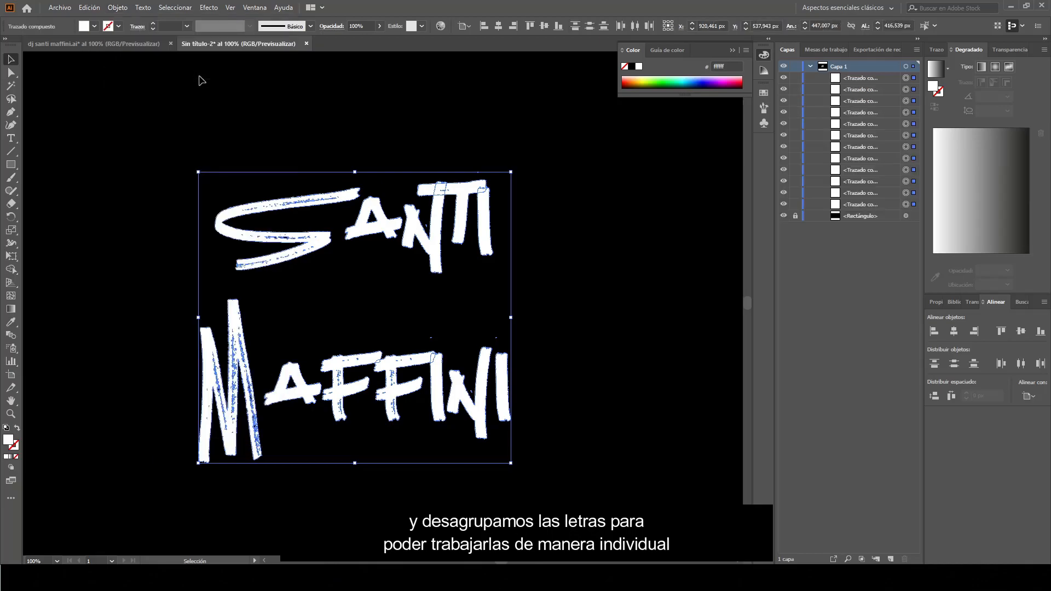
pyautogui.click(214, 113)
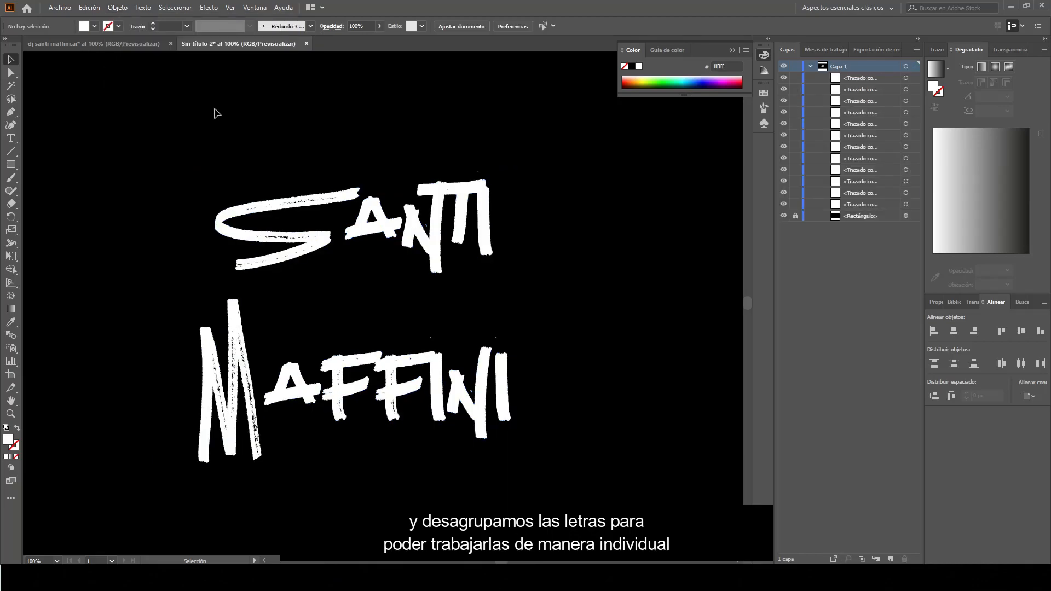
# Rotate the S letter shape and move it down over the two F's of the surname
pyautogui.scroll(1, 338, 323)
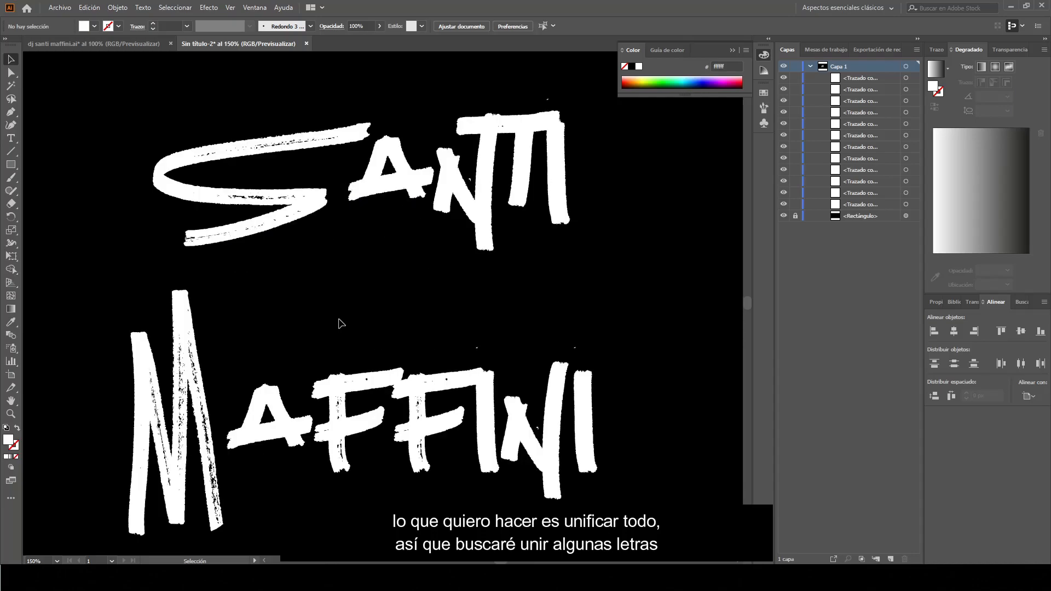
pyautogui.scroll(-1, 338, 324)
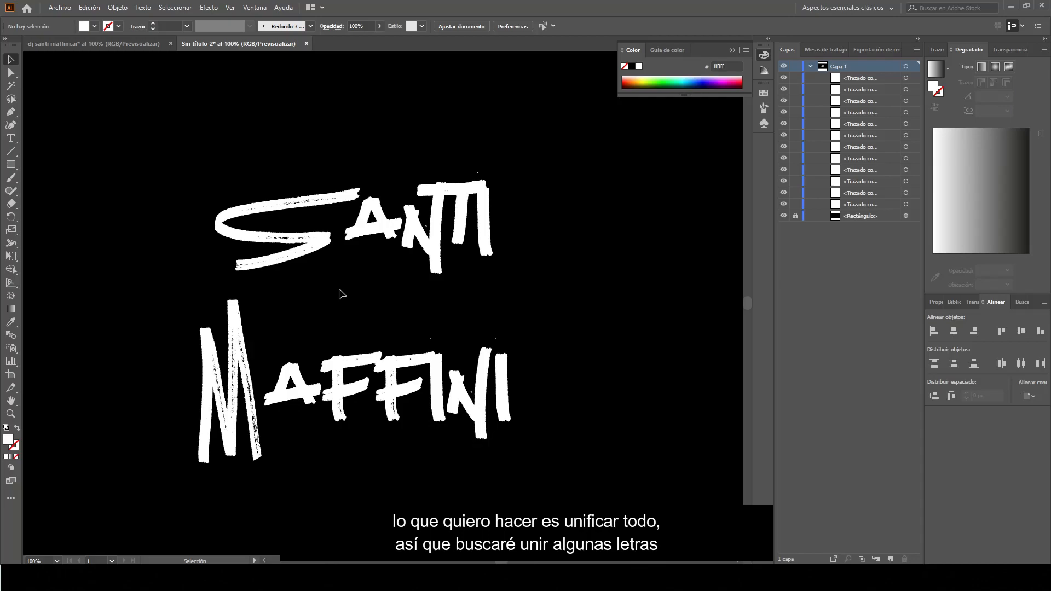
pyautogui.click(302, 204)
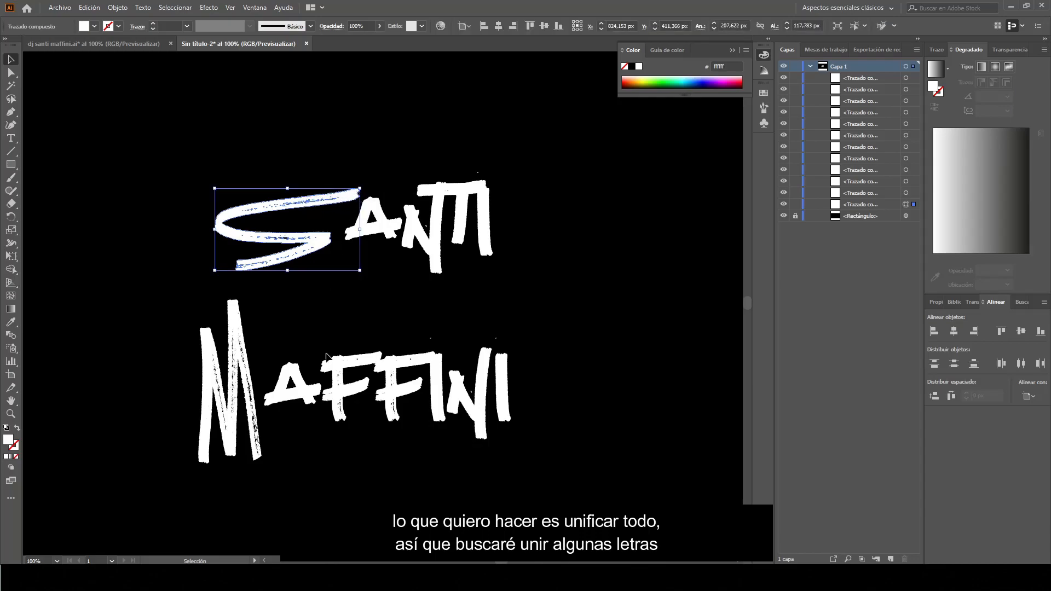
pyautogui.moveTo(364, 185); pyautogui.dragTo(214, 269)
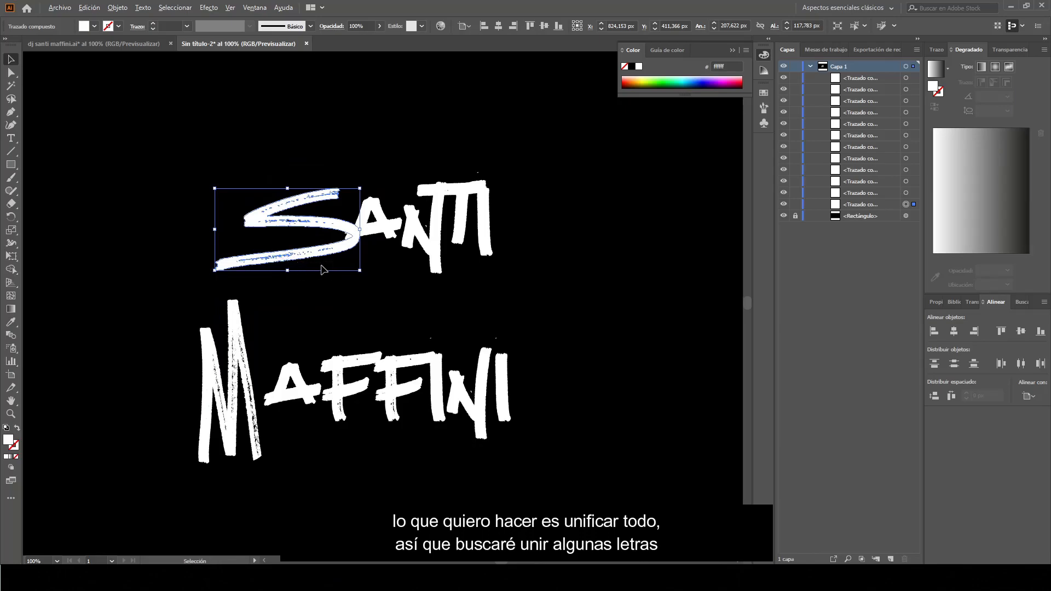
pyautogui.scroll(1, 322, 267)
pyautogui.moveTo(355, 242); pyautogui.dragTo(502, 393)
# Group the pieces of the S into one object, then select the F letters
pyautogui.scroll(-2, 501, 391)
pyautogui.hotkey('ctrl', 'g')
pyautogui.click(625, 365)
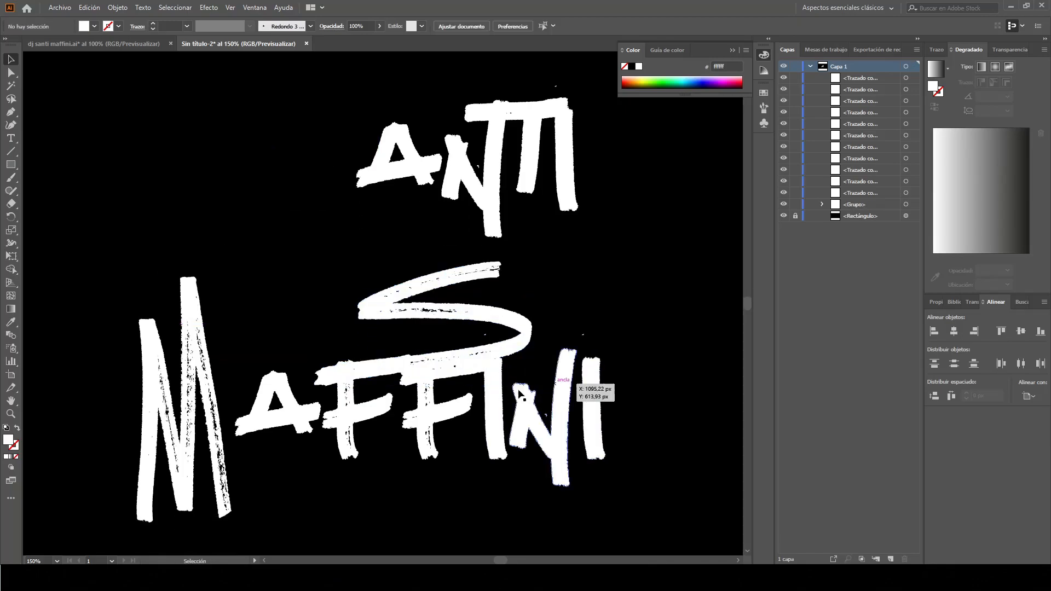
pyautogui.click(433, 412)
pyautogui.click(382, 407)
pyautogui.scroll(1, 419, 424)
# Enlarge the second F slightly from its lower-left corner and nudge it up
pyautogui.click(445, 404)
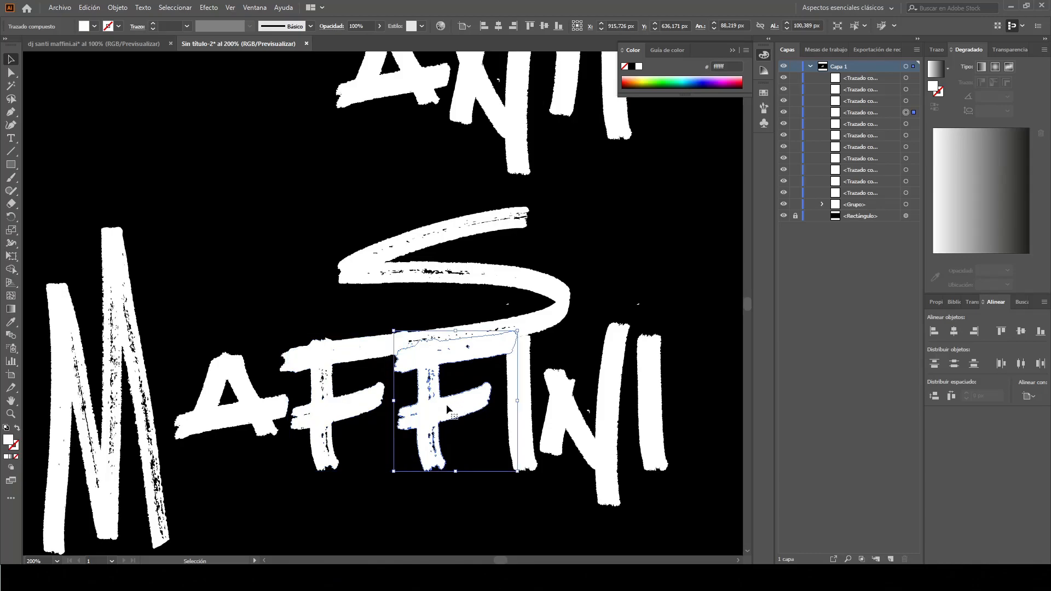
pyautogui.scroll(1, 466, 364)
pyautogui.moveTo(539, 317); pyautogui.dragTo(569, 282)
pyautogui.scroll(-1, 534, 340)
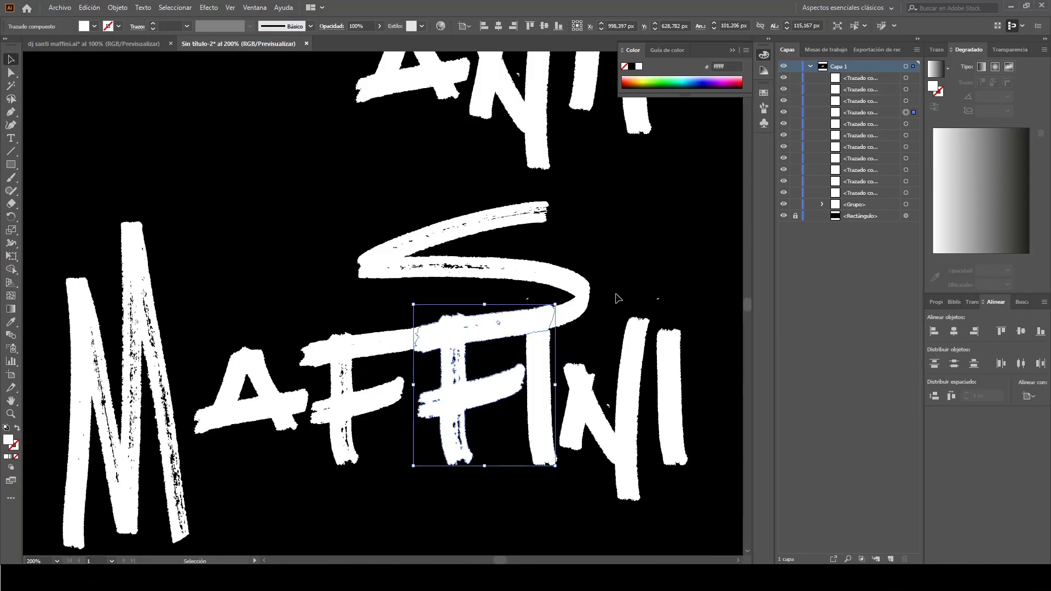
pyautogui.click(618, 294)
pyautogui.hscroll(3, 554, 372)
pyautogui.scroll(1, 378, 382)
pyautogui.scroll(2, 378, 381)
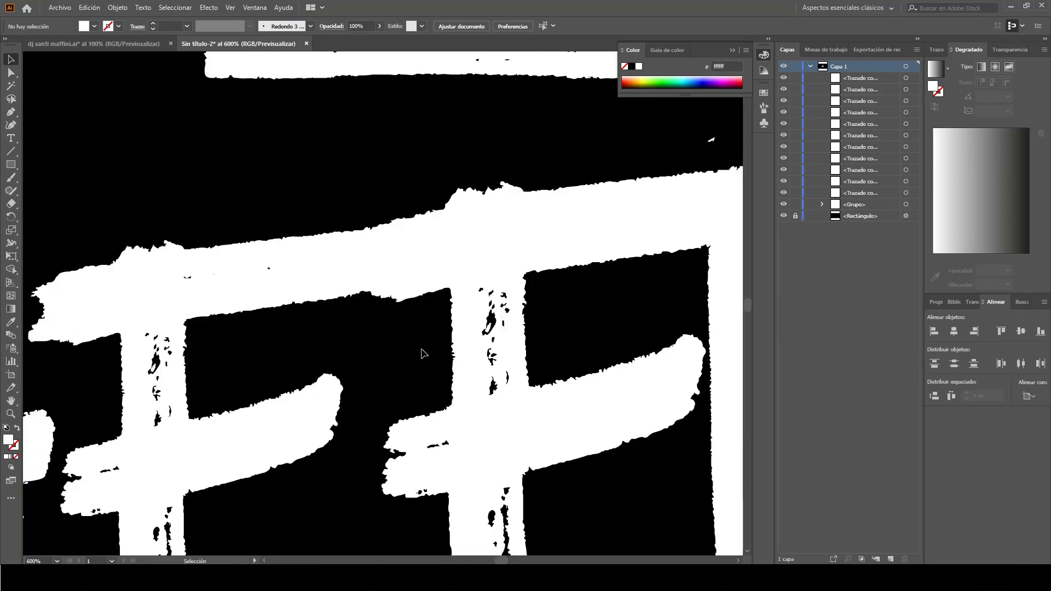
pyautogui.click(409, 304)
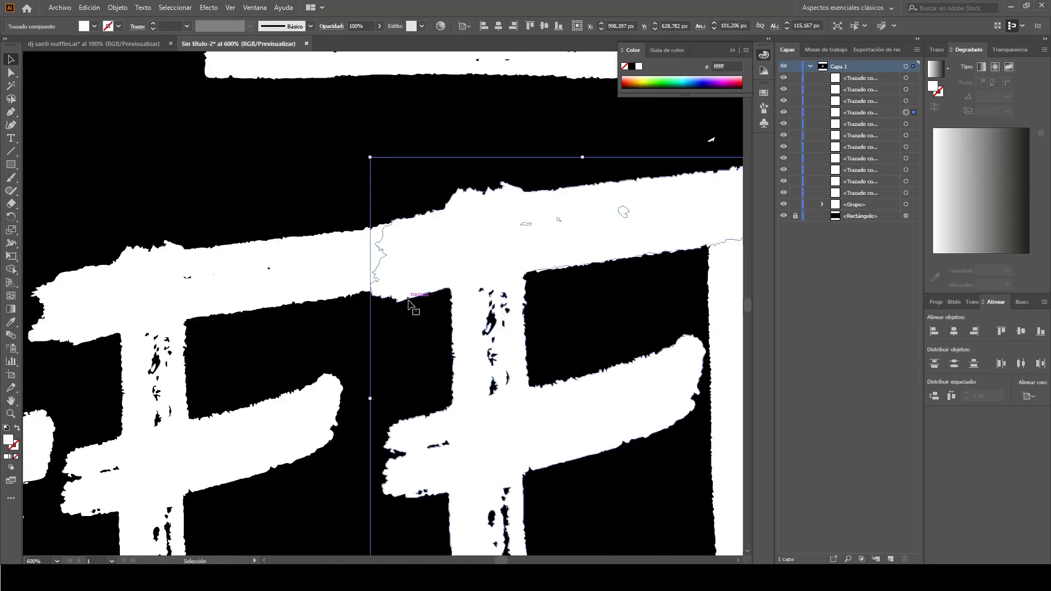
pyautogui.press('Up')
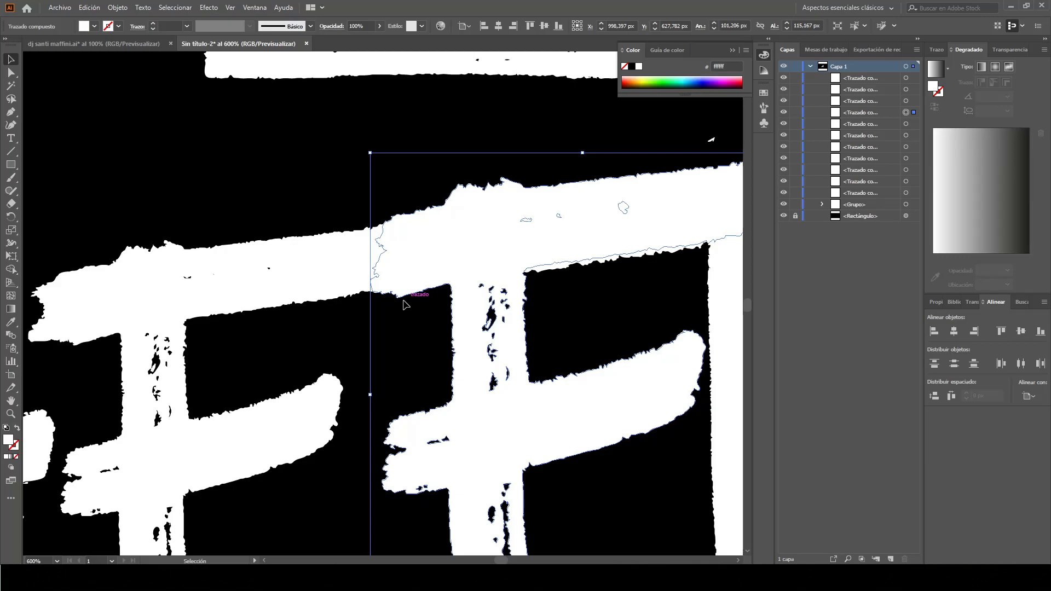
pyautogui.click(315, 213)
# Erase the bump on the first F's top crossbar with the Eraser tool
pyautogui.scroll(-2, 315, 213)
pyautogui.scroll(2, 286, 239)
pyautogui.scroll(1, 260, 274)
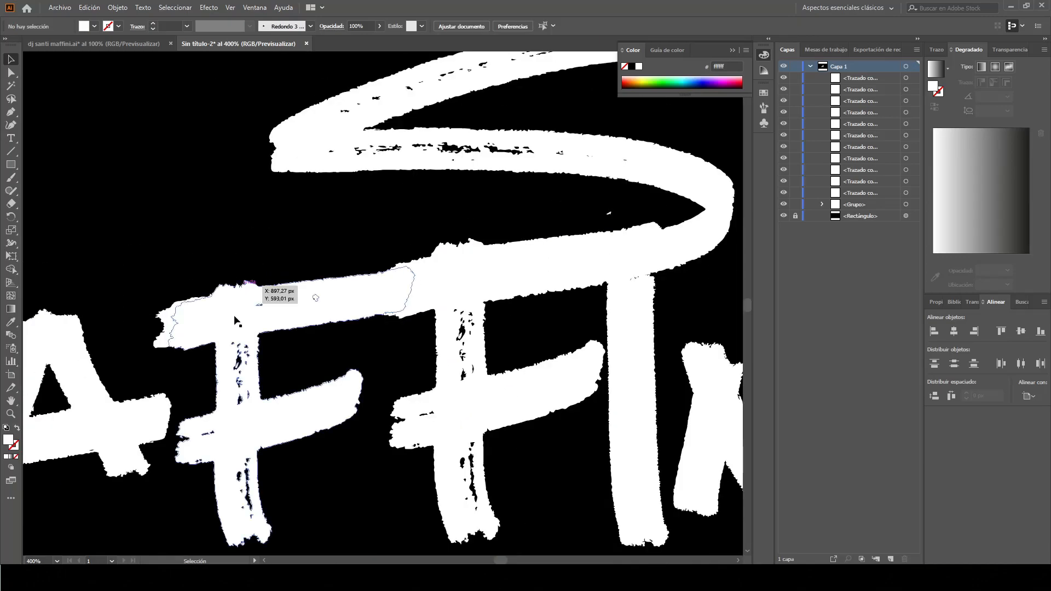
pyautogui.click(239, 310)
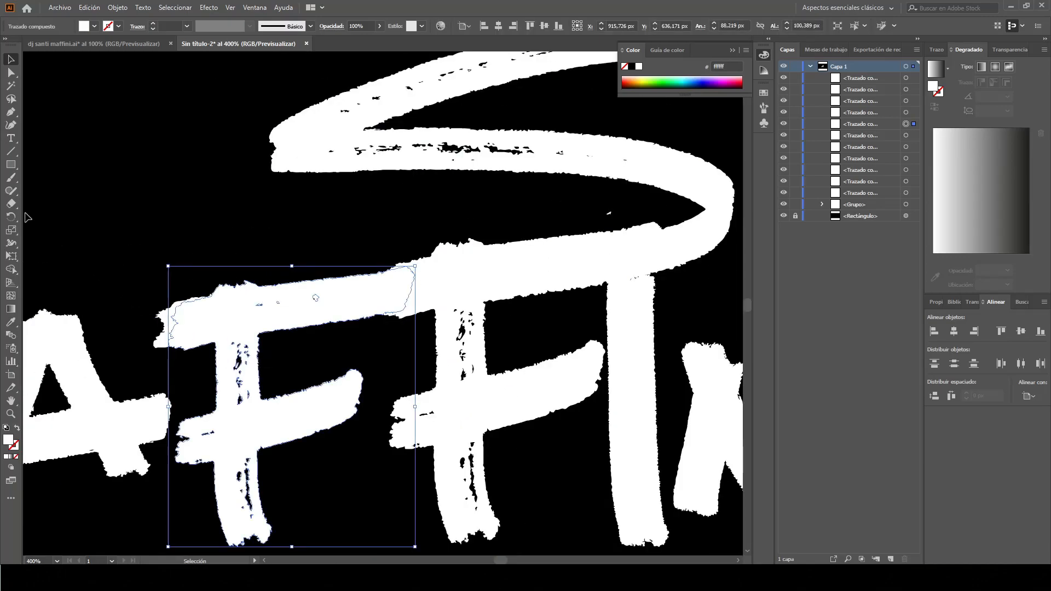
pyautogui.click(11, 203)
pyautogui.scroll(2, 209, 290)
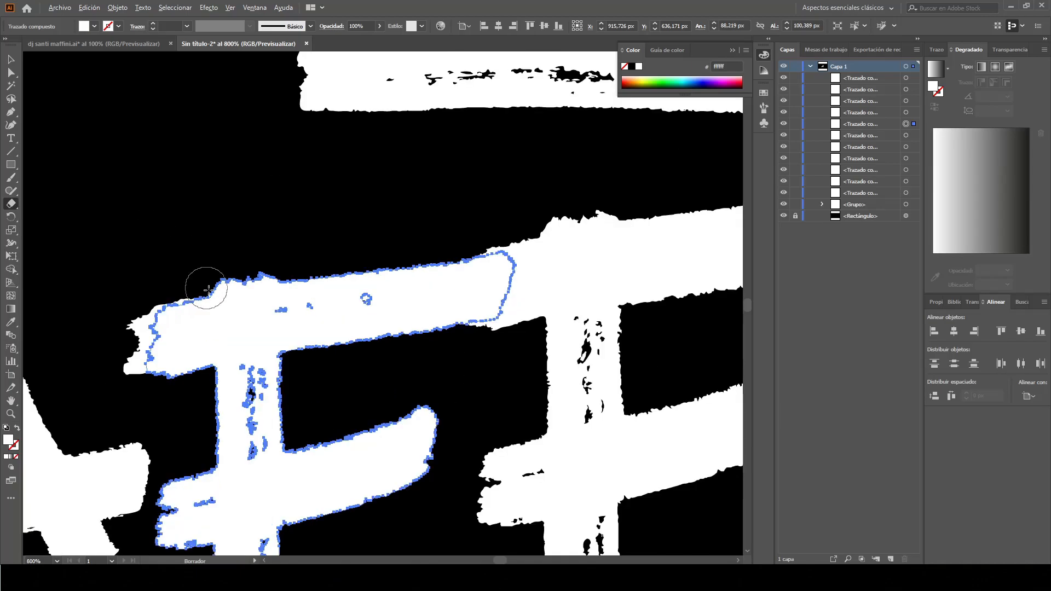
pyautogui.moveTo(208, 270); pyautogui.dragTo(311, 254)
pyautogui.scroll(-2, 311, 254)
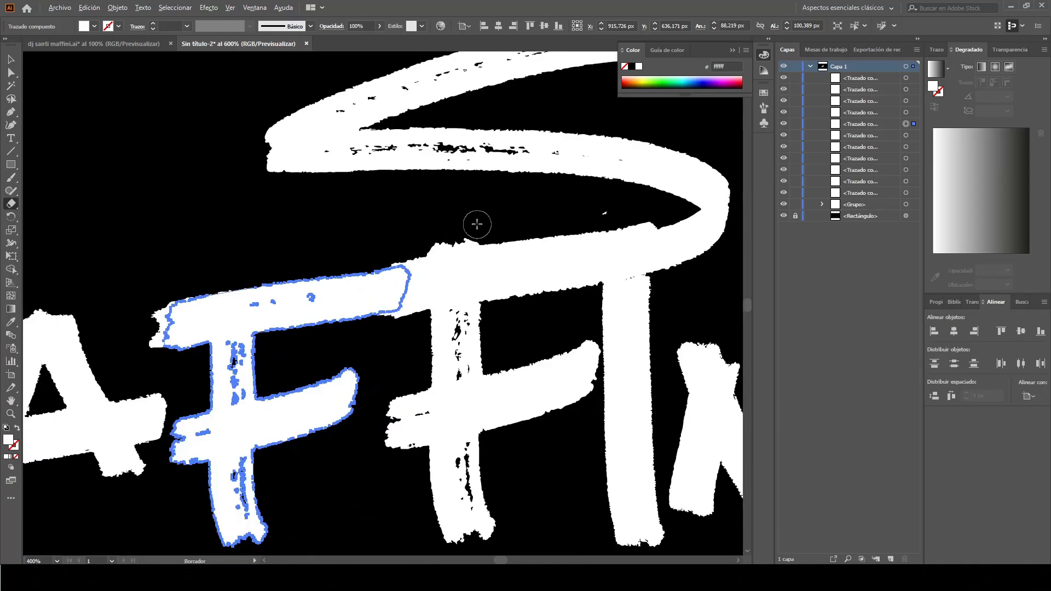
pyautogui.scroll(1, 478, 225)
# Trim the top edge of the second F's crossbar with the Eraser tool
pyautogui.click(11, 59)
pyautogui.click(378, 323)
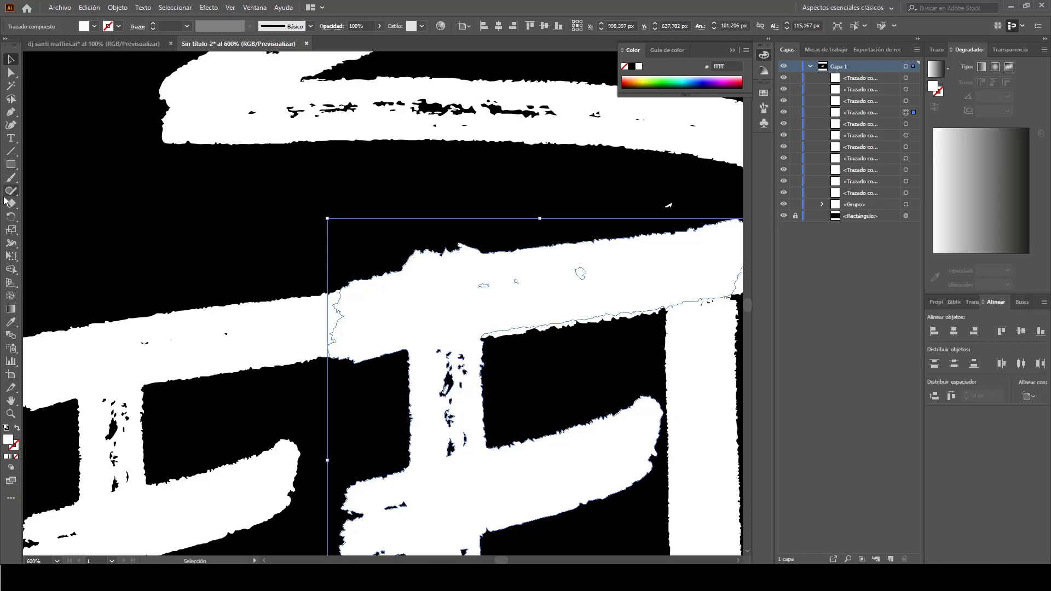
pyautogui.click(8, 203)
pyautogui.moveTo(392, 244); pyautogui.dragTo(481, 237)
pyautogui.scroll(-3, 510, 224)
# Erase along the second F's top bar again to smooth its edge
pyautogui.click(11, 59)
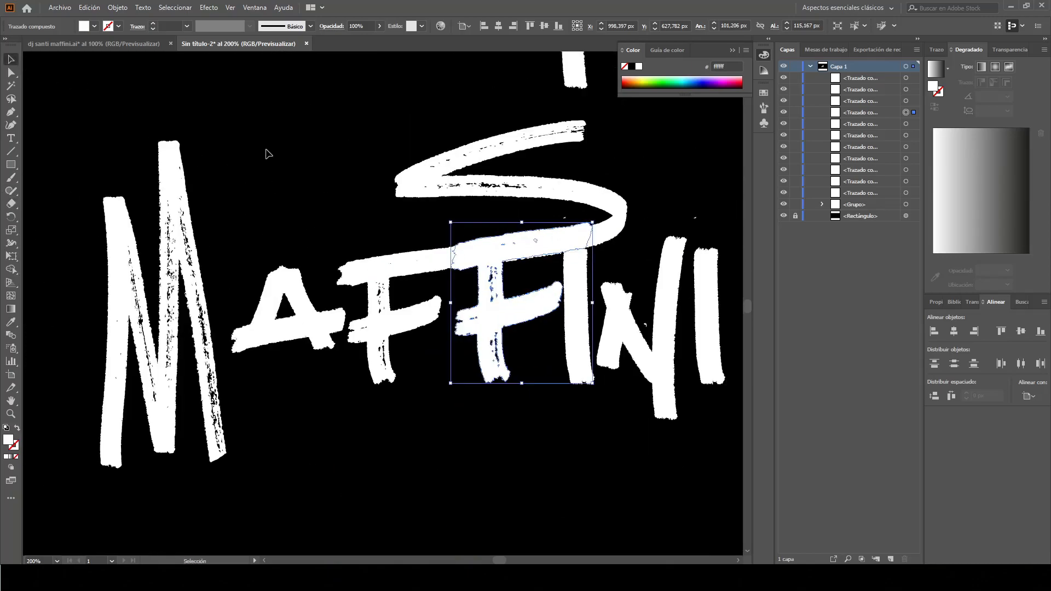
pyautogui.click(267, 154)
pyautogui.hscroll(7, 523, 375)
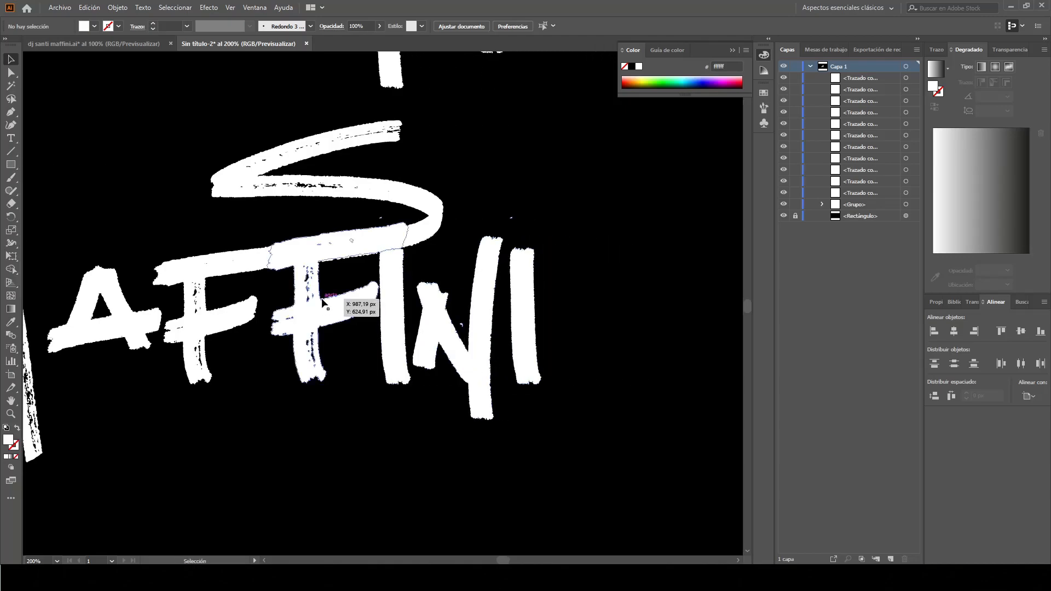
pyautogui.scroll(1, 246, 273)
pyautogui.click(330, 286)
pyautogui.click(10, 203)
pyautogui.moveTo(502, 207); pyautogui.dragTo(273, 242)
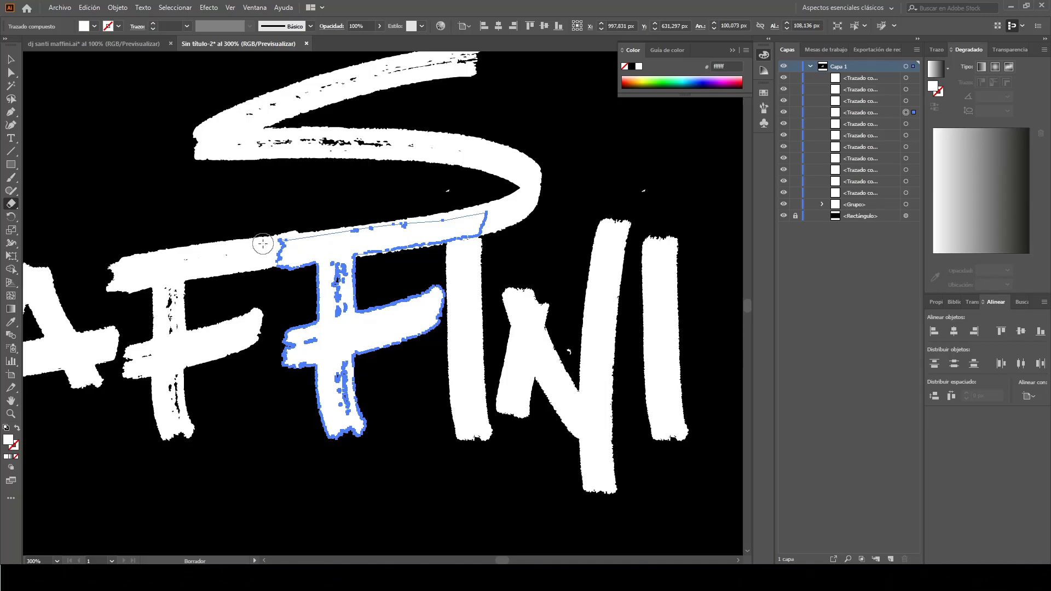
pyautogui.scroll(2, 303, 281)
pyautogui.scroll(-1, 302, 281)
# Erase along the first F's top bar to smooth it beneath the S
pyautogui.click(11, 60)
pyautogui.click(186, 249)
pyautogui.click(11, 203)
pyautogui.moveTo(65, 234); pyautogui.dragTo(307, 217)
pyautogui.click(11, 60)
pyautogui.click(83, 165)
# Nudge the second F up 2 px and deselect it
pyautogui.hscroll(-1, 183, 255)
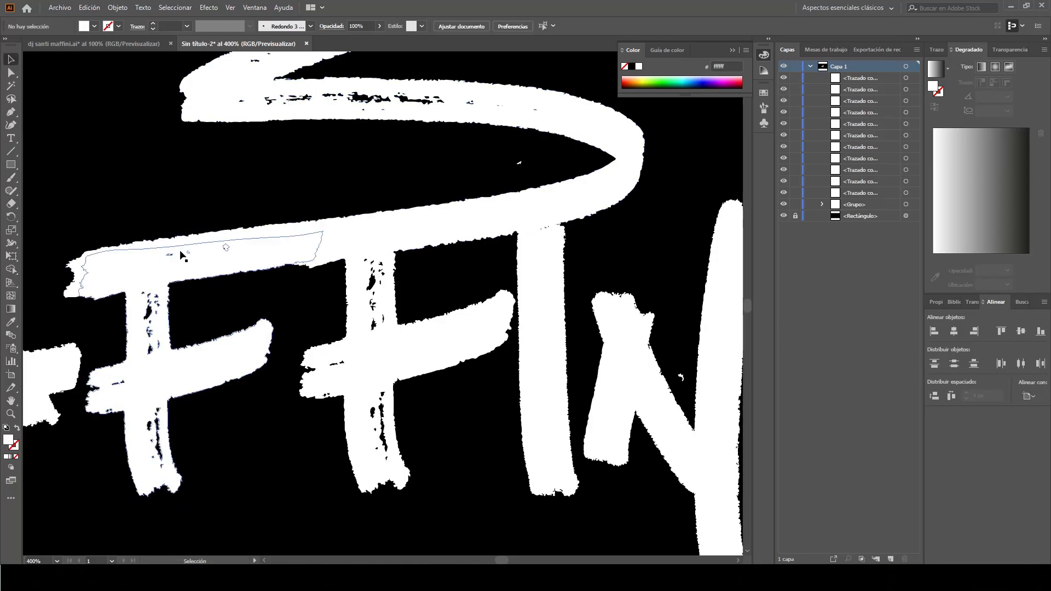
pyautogui.scroll(2, 340, 334)
pyautogui.click(363, 261)
pyautogui.press('Up')
pyautogui.press('Up')
pyautogui.scroll(-3, 325, 228)
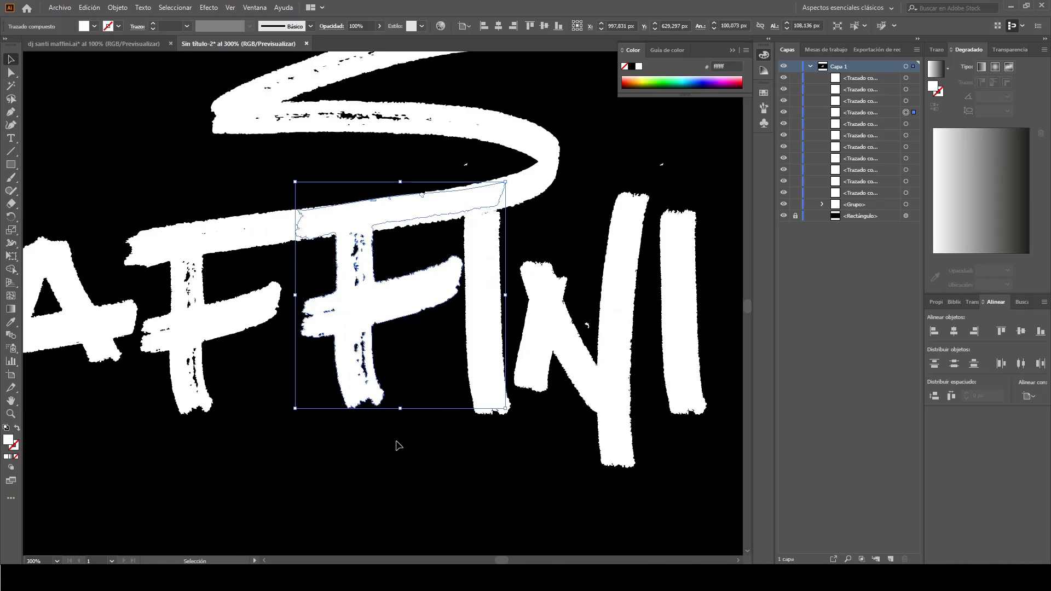
pyautogui.click(398, 439)
pyautogui.scroll(-2, 473, 411)
pyautogui.hscroll(1, 580, 380)
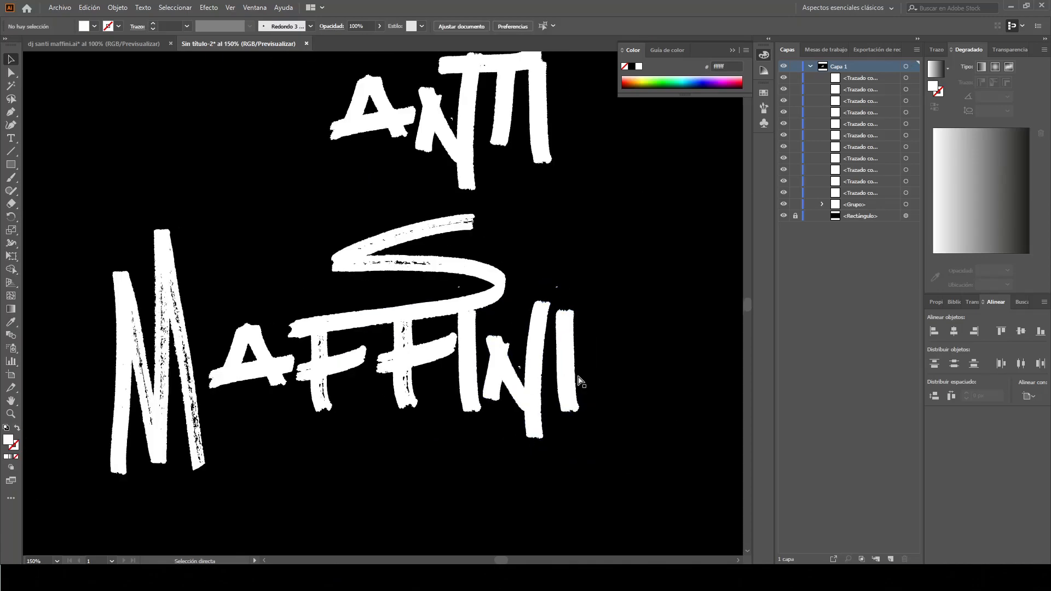
pyautogui.scroll(3, 219, 378)
pyautogui.click(346, 317)
pyautogui.moveTo(372, 321); pyautogui.dragTo(410, 344)
pyautogui.click(144, 367)
pyautogui.moveTo(143, 367); pyautogui.dragTo(236, 368)
pyautogui.scroll(-3, 237, 368)
pyautogui.click(322, 425)
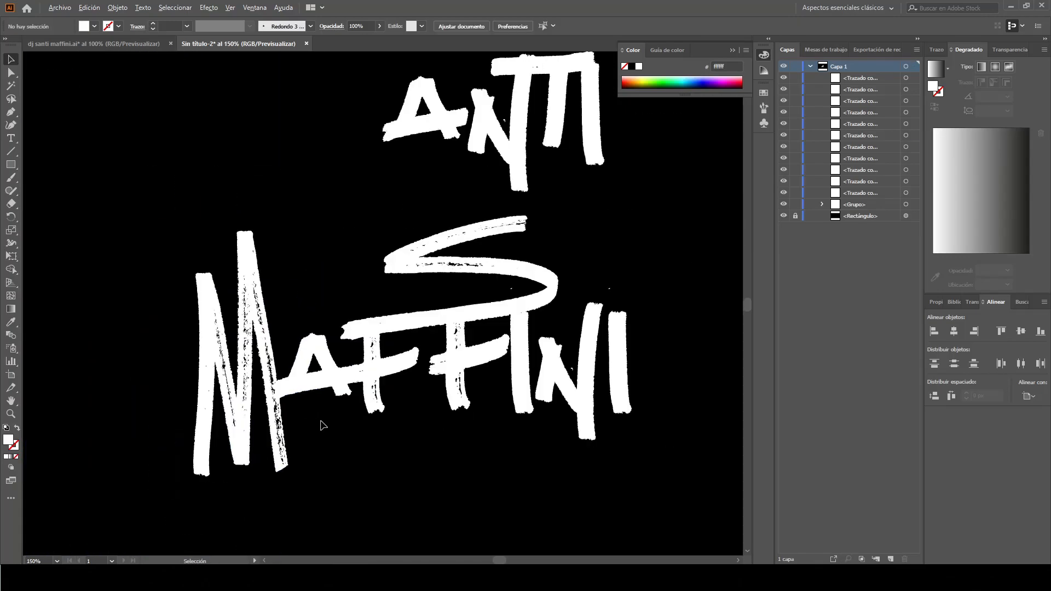
# Marquee-select the A, N, T and I letters and group them with Ctrl+G
pyautogui.scroll(-1, 322, 425)
pyautogui.hscroll(4, 426, 441)
pyautogui.scroll(2, 426, 442)
pyautogui.scroll(1, 392, 280)
pyautogui.moveTo(223, 176); pyautogui.dragTo(487, 307)
pyautogui.moveTo(229, 148); pyautogui.dragTo(465, 303)
pyautogui.hotkey('ctrl', 'g')
pyautogui.click(117, 8)
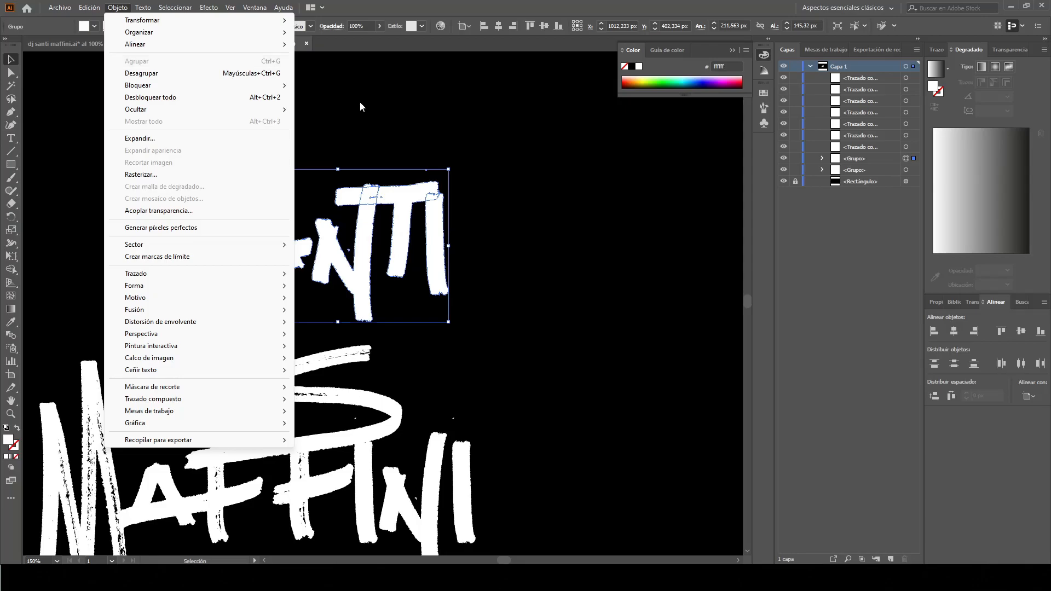
pyautogui.click(483, 229)
pyautogui.click(405, 215)
pyautogui.moveTo(386, 299); pyautogui.dragTo(547, 445)
pyautogui.click(459, 305)
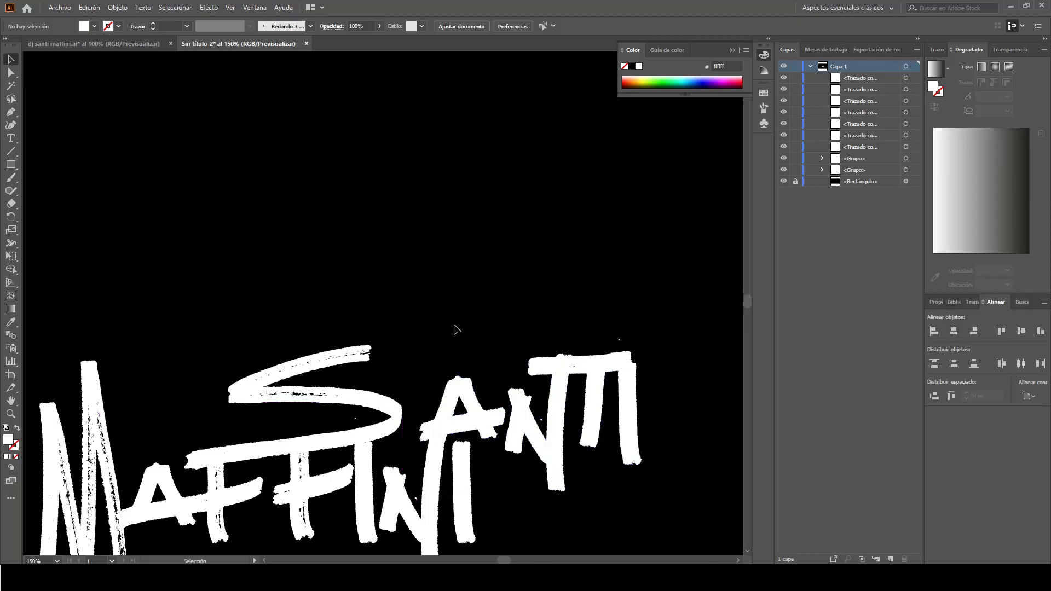
pyautogui.scroll(-4, 471, 361)
pyautogui.click(372, 251)
pyautogui.moveTo(417, 232); pyautogui.dragTo(436, 234)
pyautogui.click(455, 204)
pyautogui.hotkey('ctrl', '-')
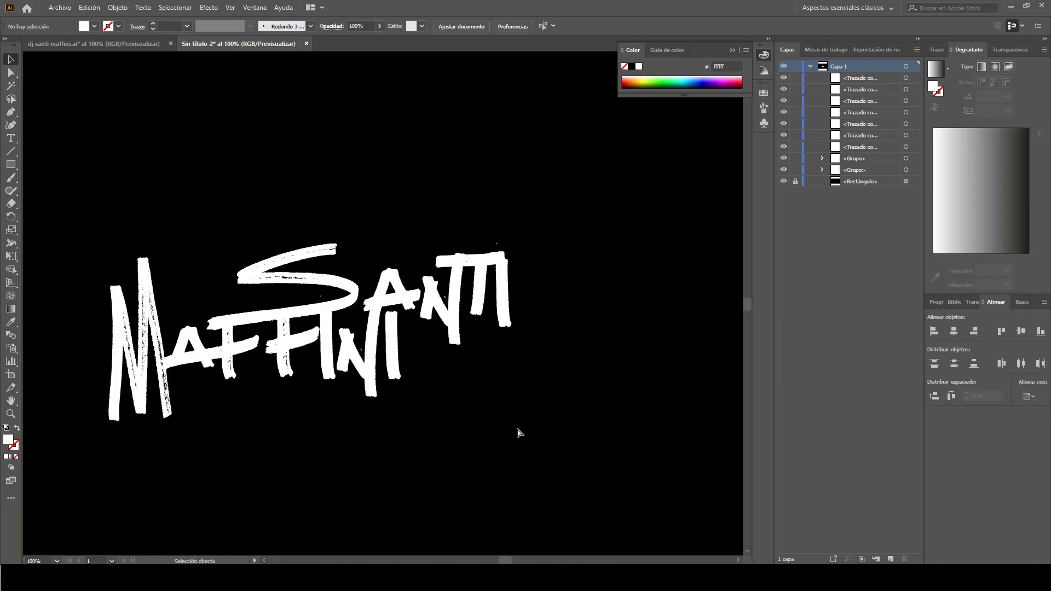
# Marquee-select all the lettering, scale it to about 1222 × 540 px, and move it up-left
pyautogui.hotkey('ctrl', '+')
pyautogui.hotkey('ctrl', '+')
pyautogui.hotkey('ctrl', '+')
pyautogui.hotkey('ctrl', '+')
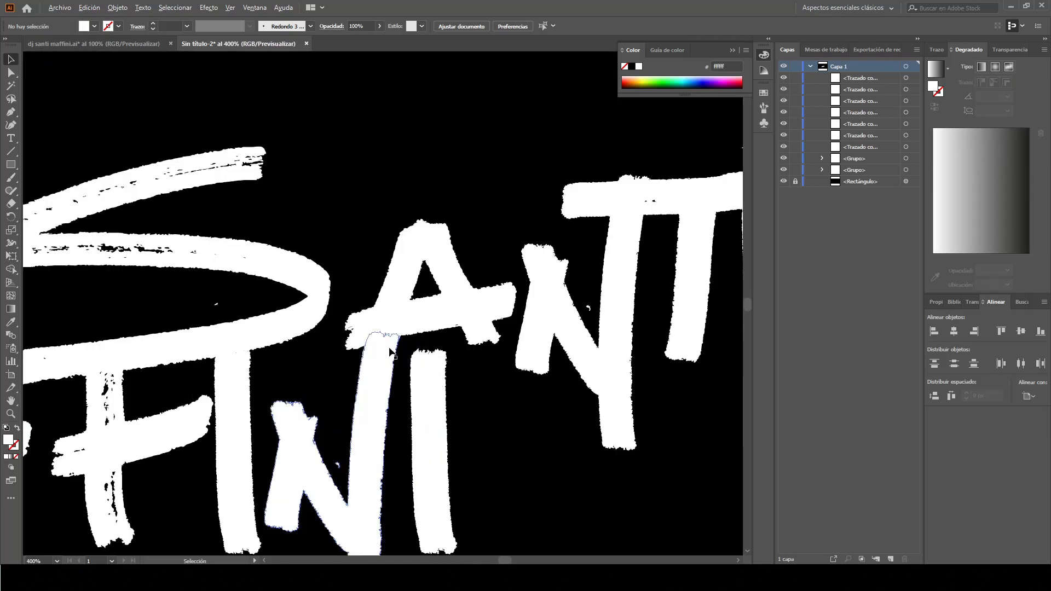
pyautogui.hotkey('ctrl', '-')
pyautogui.hotkey('ctrl', '-')
pyautogui.hotkey('ctrl', '-')
pyautogui.hotkey('ctrl', '-')
pyautogui.hotkey('ctrl', '-')
pyautogui.hotkey('ctrl', '-')
pyautogui.hotkey('ctrl', '-')
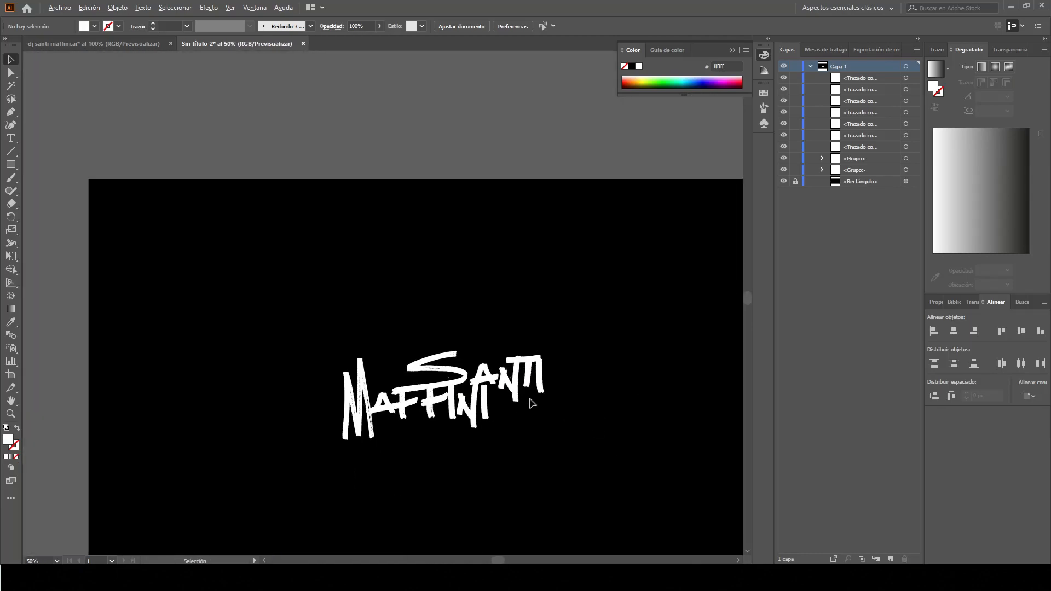
pyautogui.scroll(1, 576, 413)
pyautogui.hscroll(2, 575, 412)
pyautogui.scroll(-3, 576, 413)
pyautogui.hscroll(-1, 575, 413)
pyautogui.moveTo(540, 387); pyautogui.dragTo(272, 292)
pyautogui.moveTo(411, 301); pyautogui.dragTo(390, 257)
pyautogui.moveTo(429, 378); pyautogui.dragTo(403, 360)
pyautogui.hotkey('ctrl', 'g')
pyautogui.click(1033, 400)
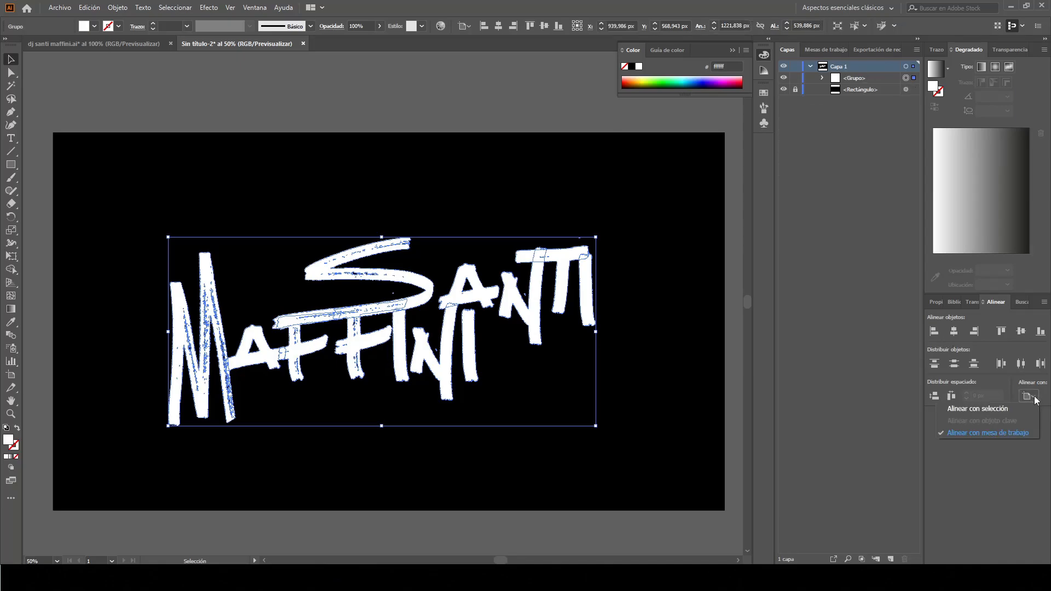
pyautogui.click(1015, 433)
pyautogui.click(953, 331)
pyautogui.click(1020, 331)
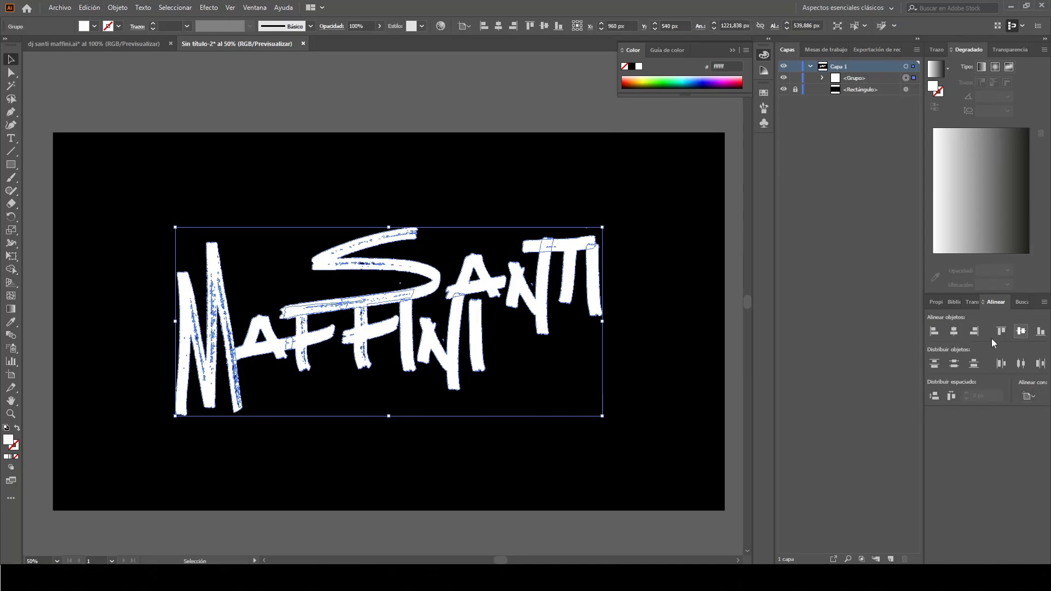
pyautogui.click(514, 116)
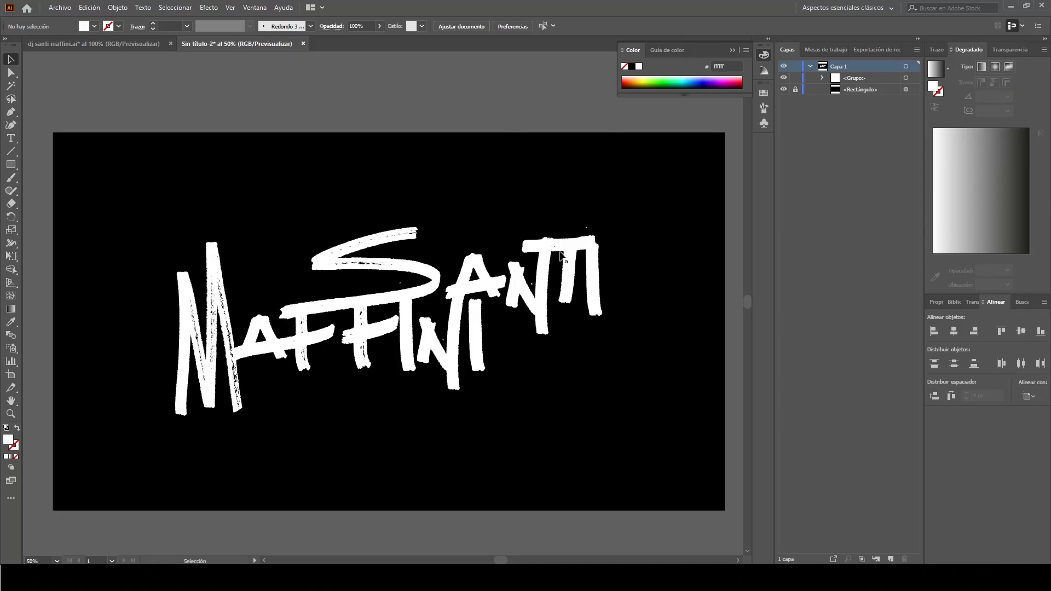
pyautogui.click(738, 560)
pyautogui.hscroll(-1, 513, 525)
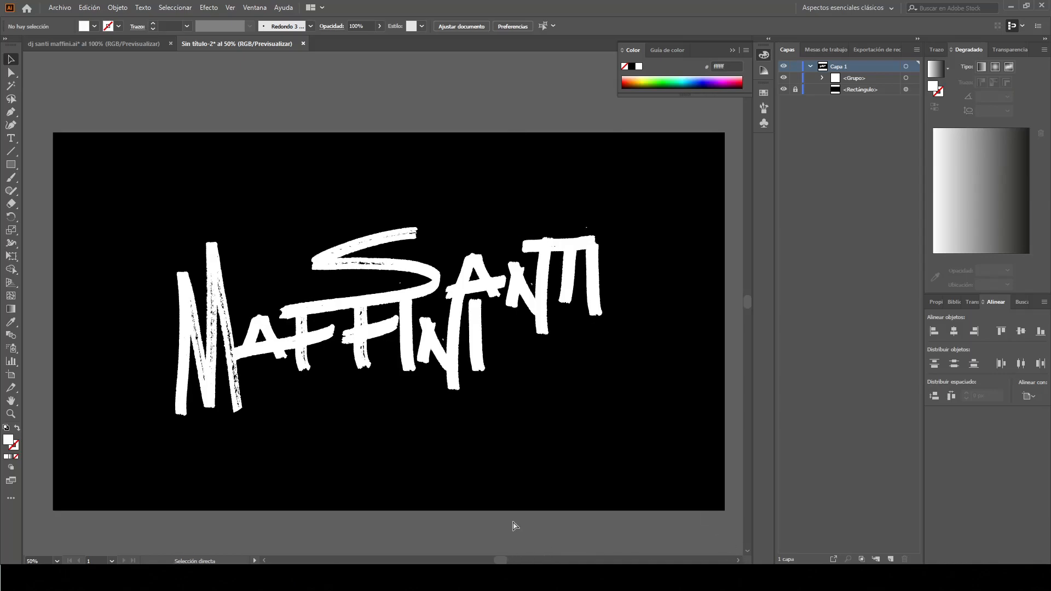